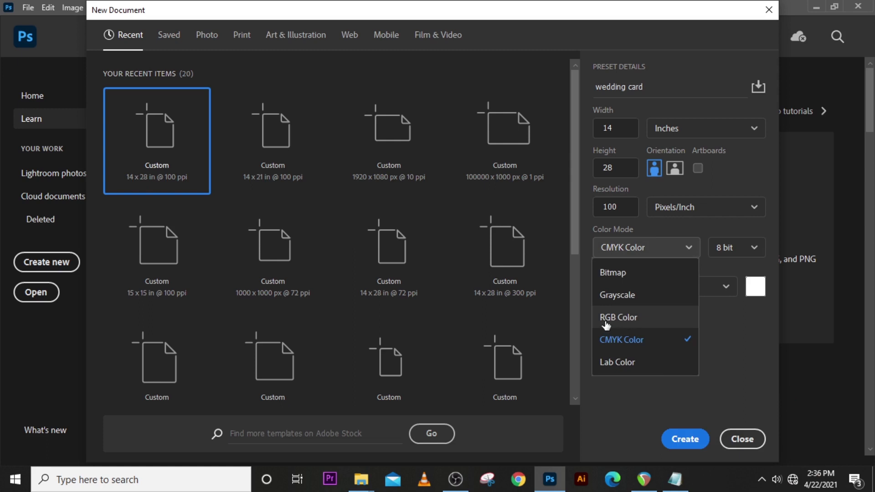
- Create the "wedding card" document at 14 x 28 inches, 100 pixels/inch, CMYK Color, 8 bit, with a white background
{"action": "left_click", "coordinate": [757, 390]}
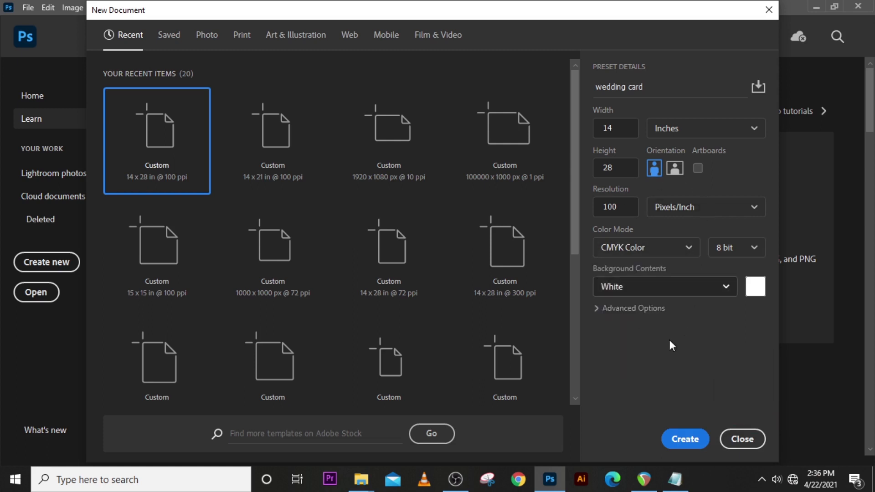
{"action": "left_click", "coordinate": [676, 439]}
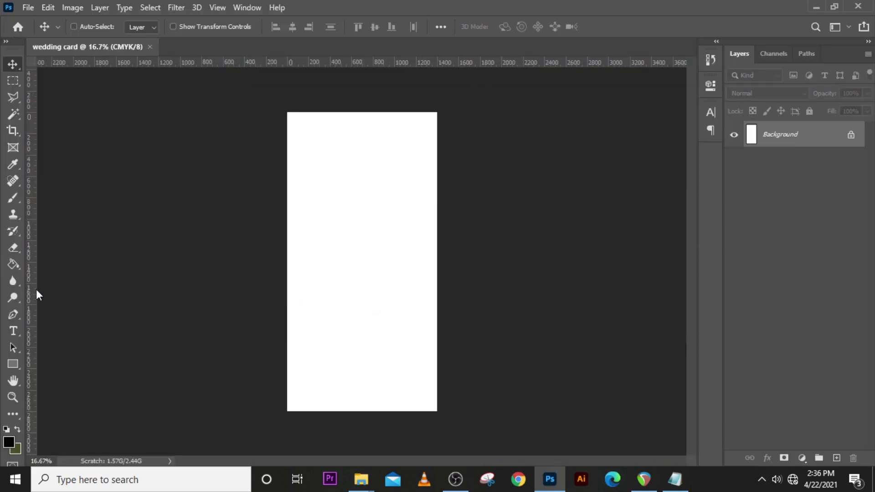
- Place guides along all four canvas edges and through the vertical and horizontal centres of the page
{"action": "left_click_drag", "start_coordinate": [33, 292], "coordinate": [287, 292]}
{"action": "left_click_drag", "start_coordinate": [32, 289], "coordinate": [437, 288]}
{"action": "left_click_drag", "start_coordinate": [33, 288], "coordinate": [362, 288]}
{"action": "left_click_drag", "start_coordinate": [354, 63], "coordinate": [354, 112]}
{"action": "left_click_drag", "start_coordinate": [354, 62], "coordinate": [357, 411]}
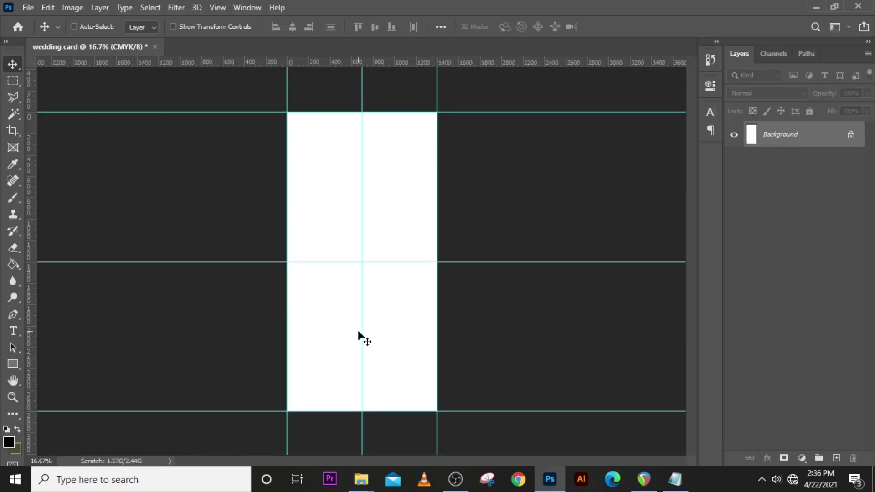
{"action": "key", "text": "ctrl+r"}
{"action": "key", "text": "ctrl+r"}
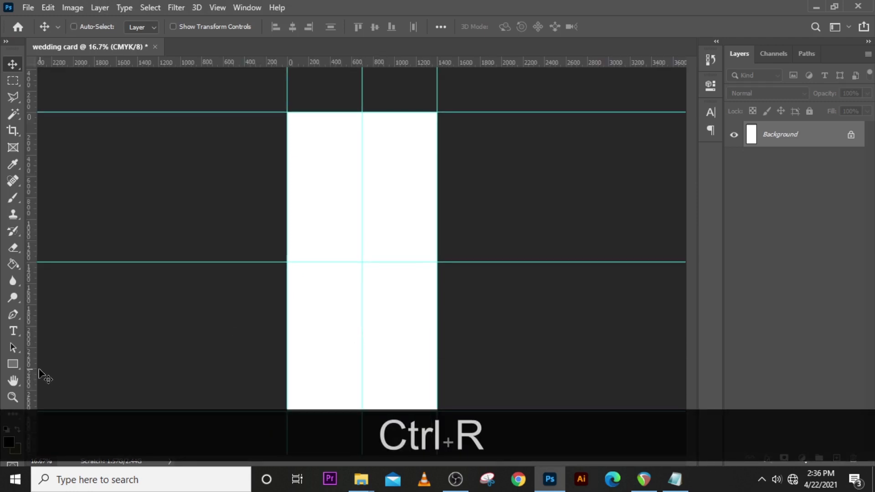
{"action": "key", "text": "ctrl+0"}
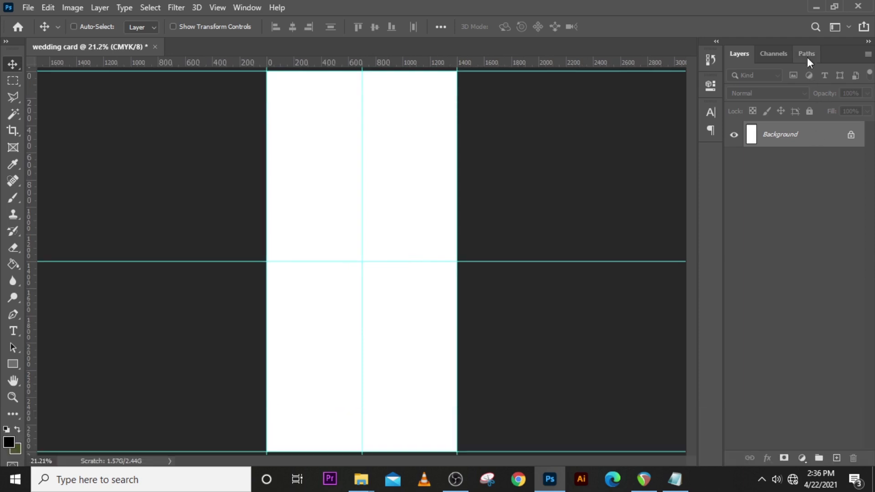
- Add a gradient fill layer above the background and load the Foreground to Background preset from the Basics group
{"action": "left_click", "coordinate": [802, 458]}
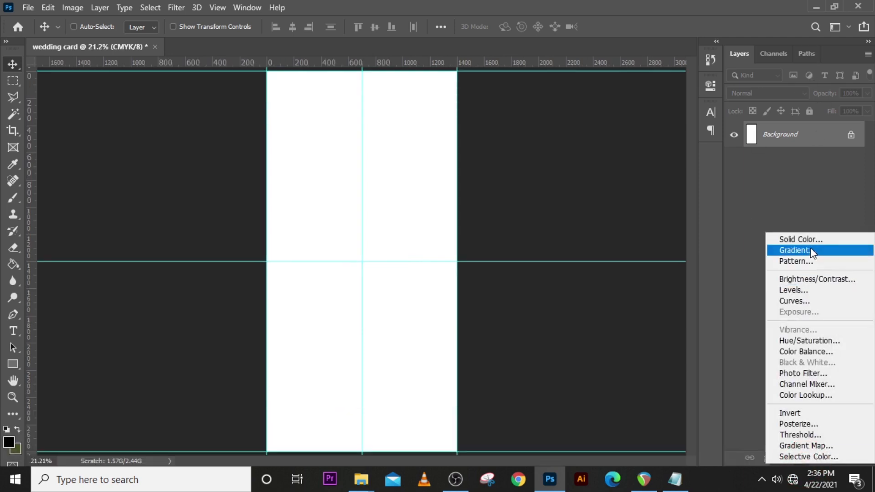
{"action": "left_click", "coordinate": [798, 251]}
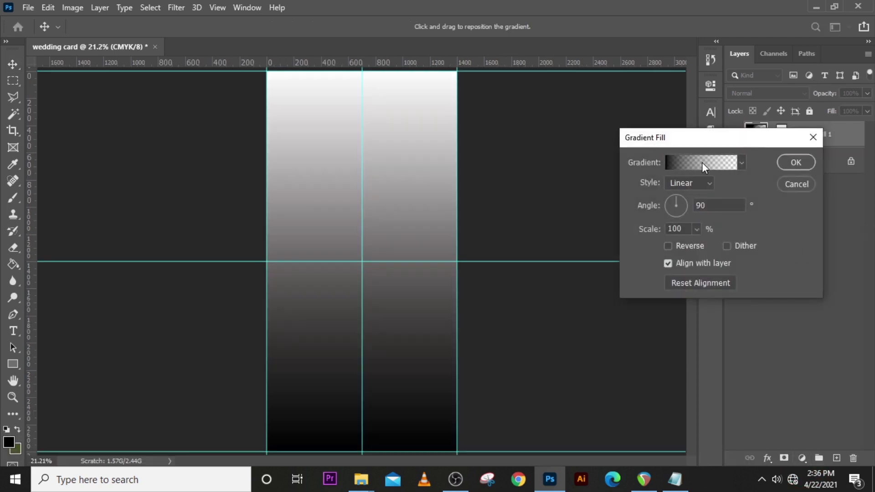
{"action": "left_click", "coordinate": [701, 162]}
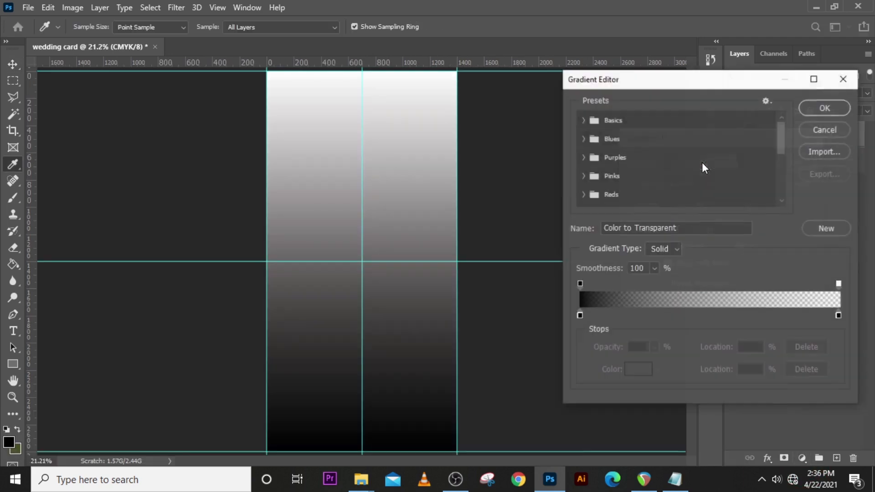
{"action": "left_click", "coordinate": [587, 125]}
{"action": "left_click", "coordinate": [601, 140]}
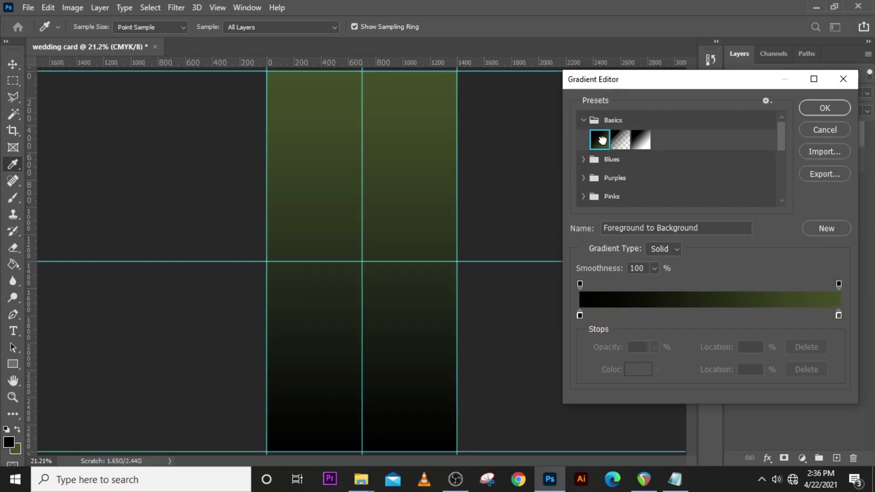
- Set the gradient's starting color stop at 0% to crimson a51d38
{"action": "double_click", "coordinate": [580, 316]}
{"action": "type", "text": "a"}
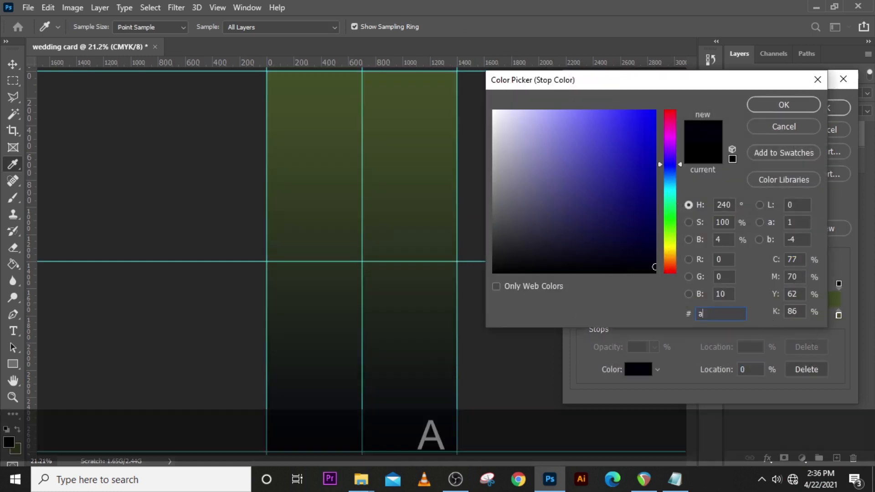
{"action": "type", "text": "5"}
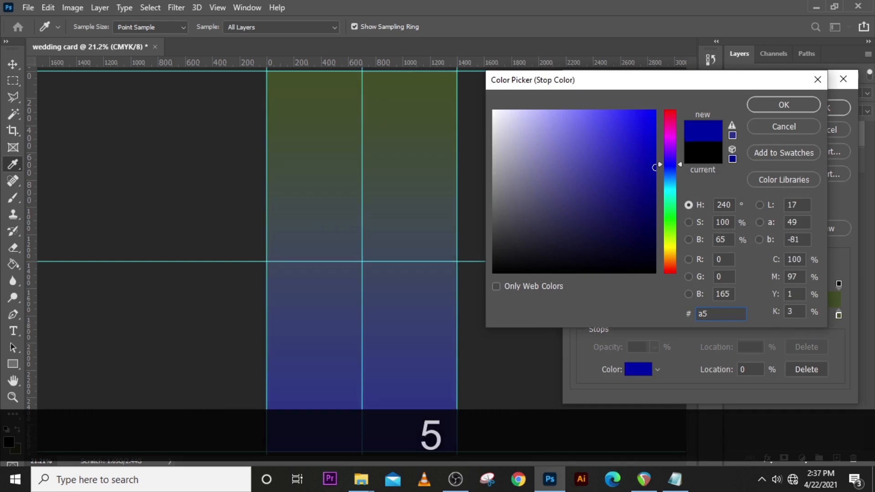
{"action": "type", "text": "1d38"}
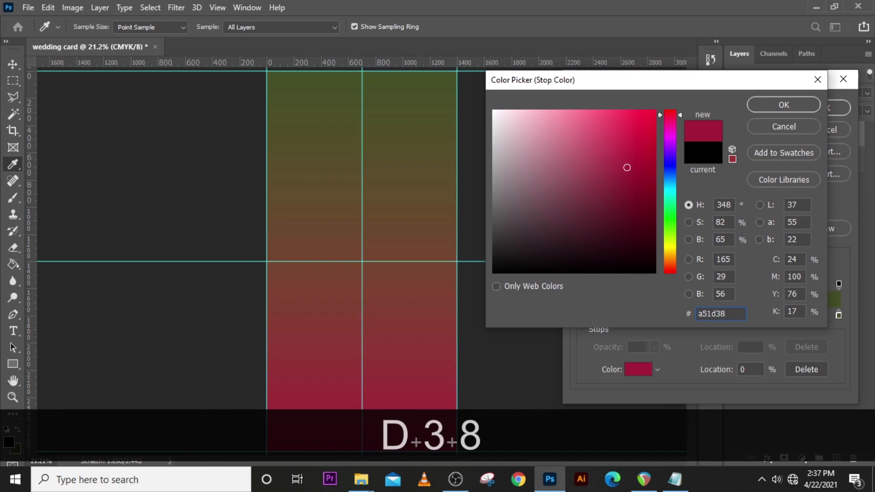
{"action": "left_click", "coordinate": [775, 105]}
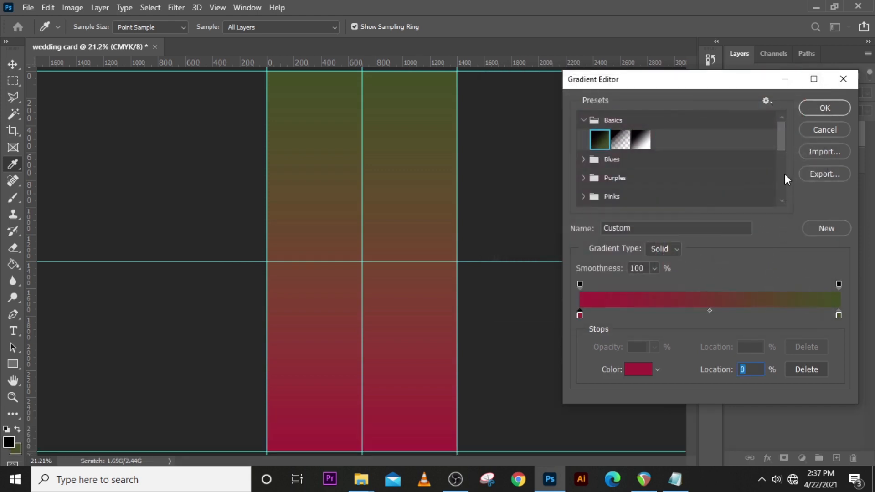
- Set the gradient's ending color stop at 100% to dark maroon 4a1119
{"action": "double_click", "coordinate": [838, 315]}
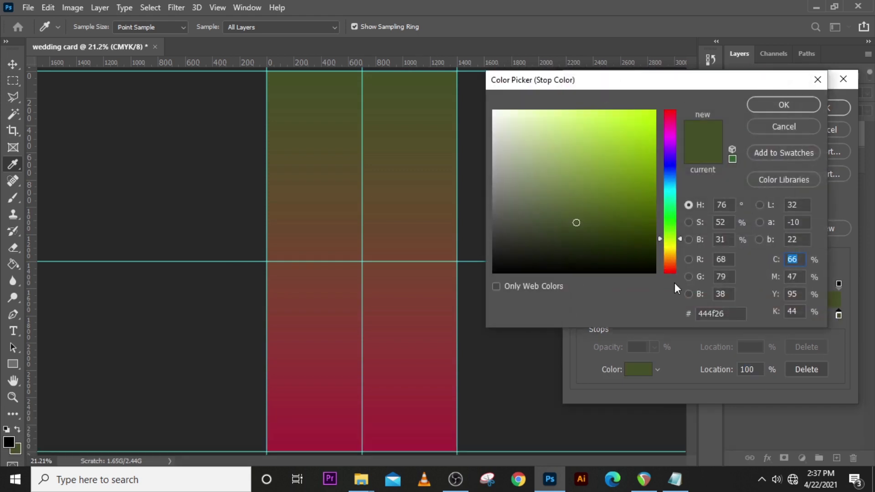
{"action": "left_click", "coordinate": [635, 306]}
{"action": "key", "text": "BackSpace"}
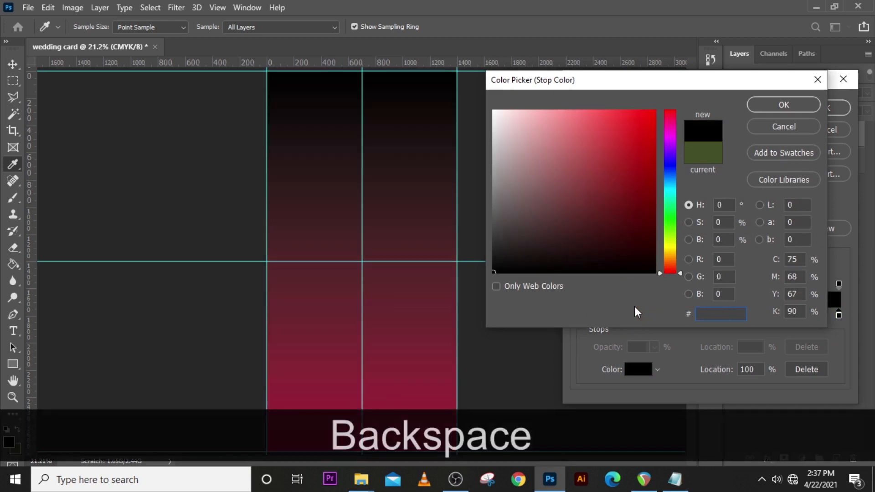
{"action": "type", "text": "4a111"}
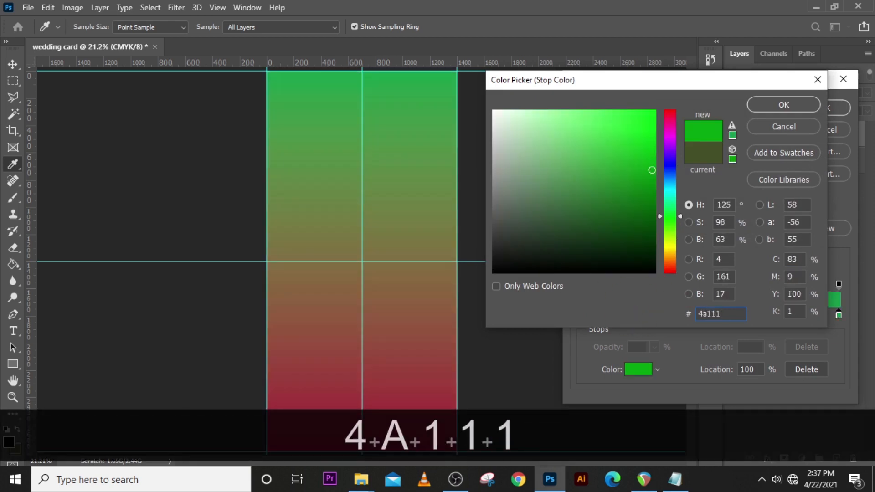
{"action": "type", "text": "9"}
{"action": "left_click", "coordinate": [786, 103]}
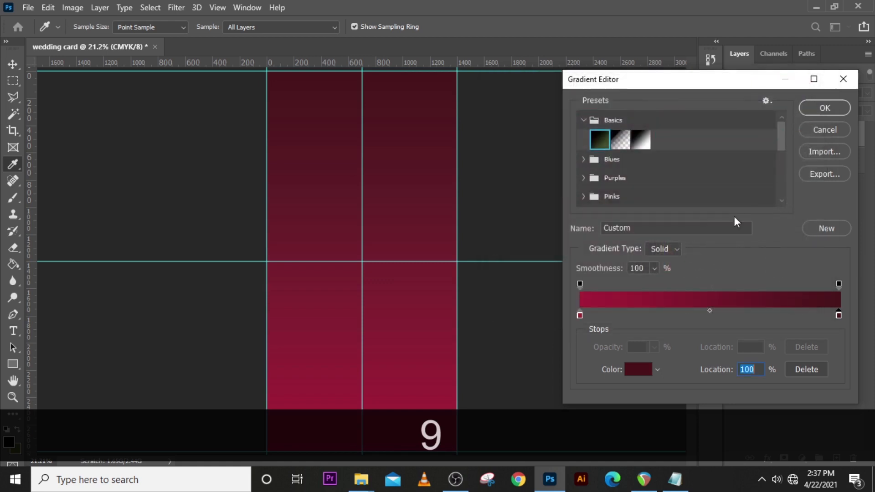
- Accept the edited gradient and apply the linear fill reversed, at an angle of 36.21° and a scale of 188%
{"action": "left_click", "coordinate": [823, 109]}
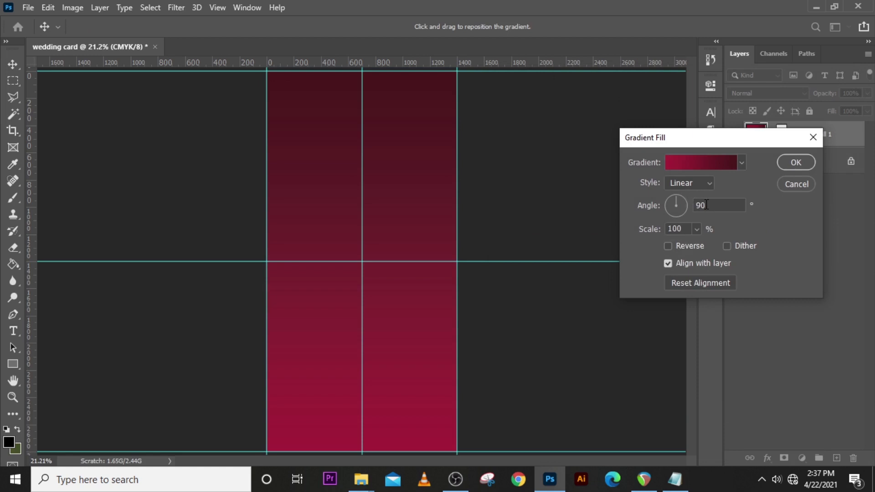
{"action": "left_click", "coordinate": [666, 203]}
{"action": "type", "text": "36.21"}
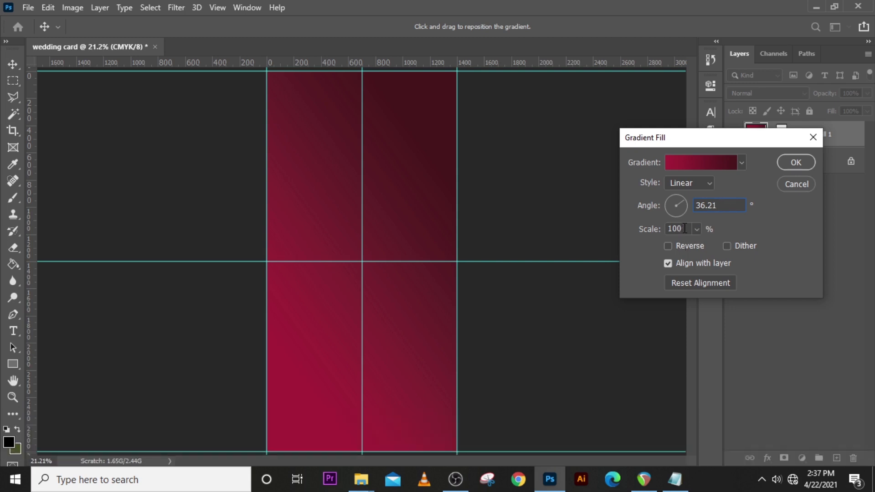
{"action": "left_click", "coordinate": [651, 227]}
{"action": "type", "text": "188"}
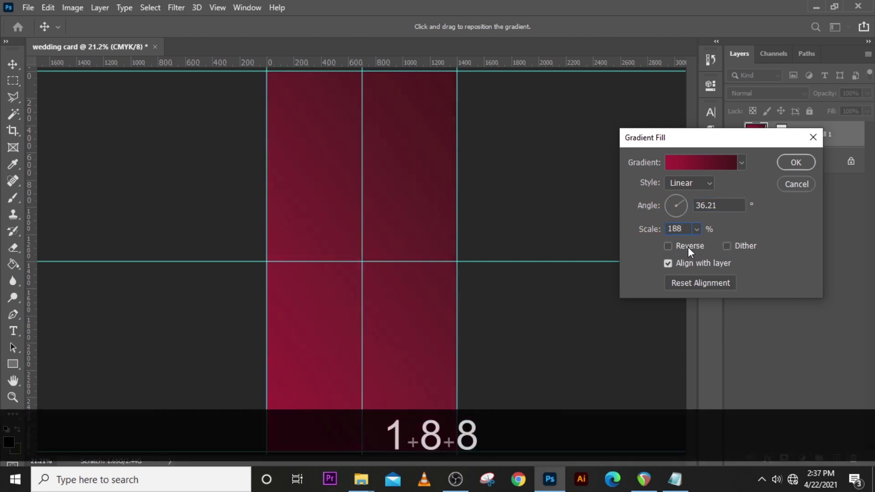
{"action": "left_click", "coordinate": [667, 245]}
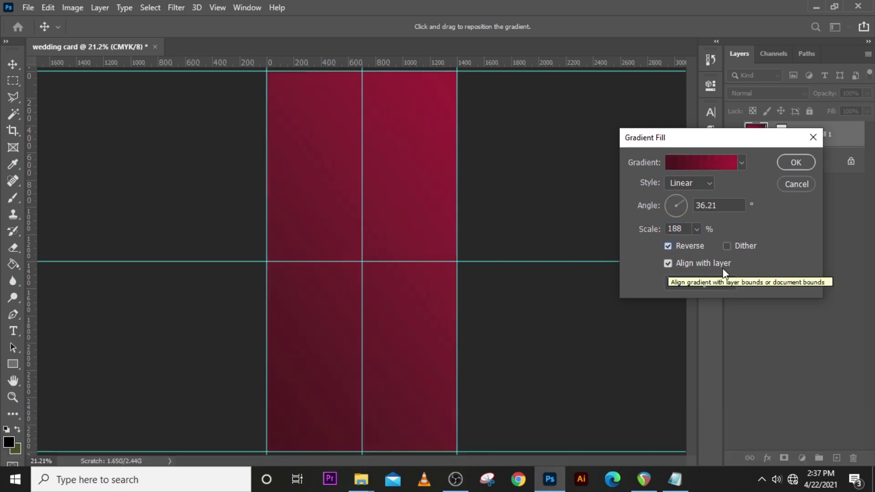
{"action": "left_click", "coordinate": [795, 163]}
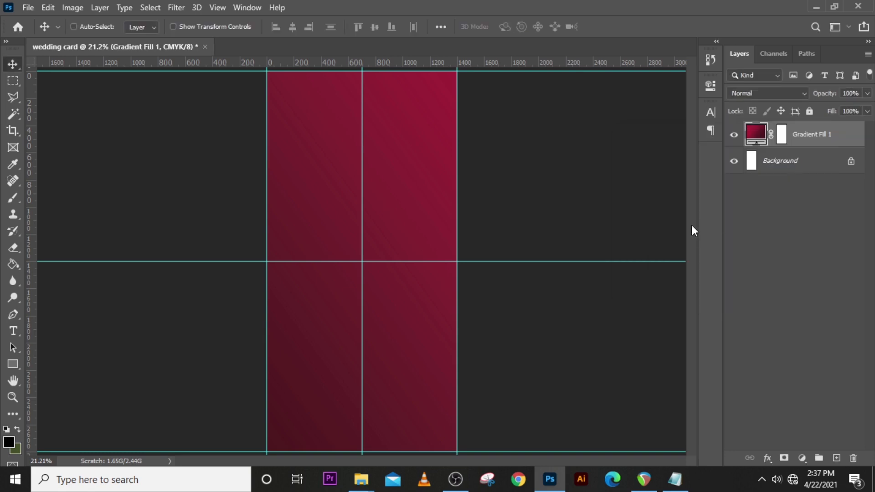
- Draw a 1400 x 2800 px rectangle shape covering the whole canvas and set its fill to none
{"action": "left_click", "coordinate": [16, 364]}
{"action": "left_click", "coordinate": [48, 363]}
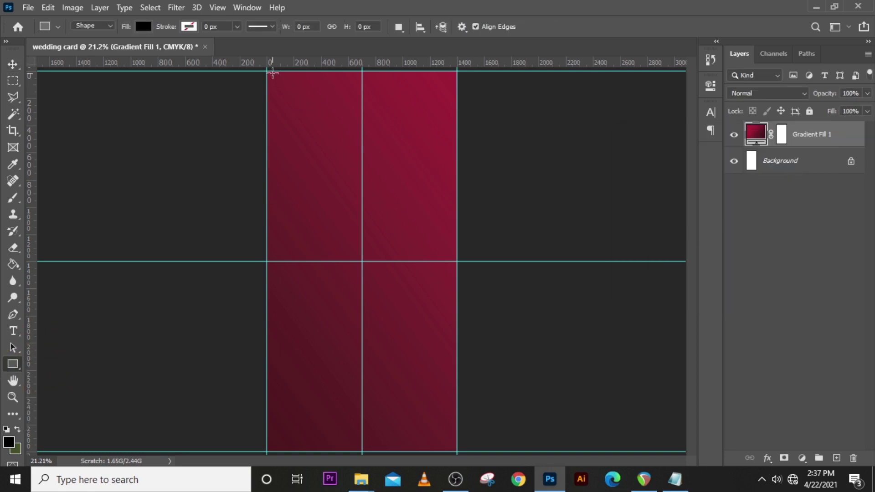
{"action": "left_click_drag", "start_coordinate": [271, 71], "coordinate": [456, 450]}
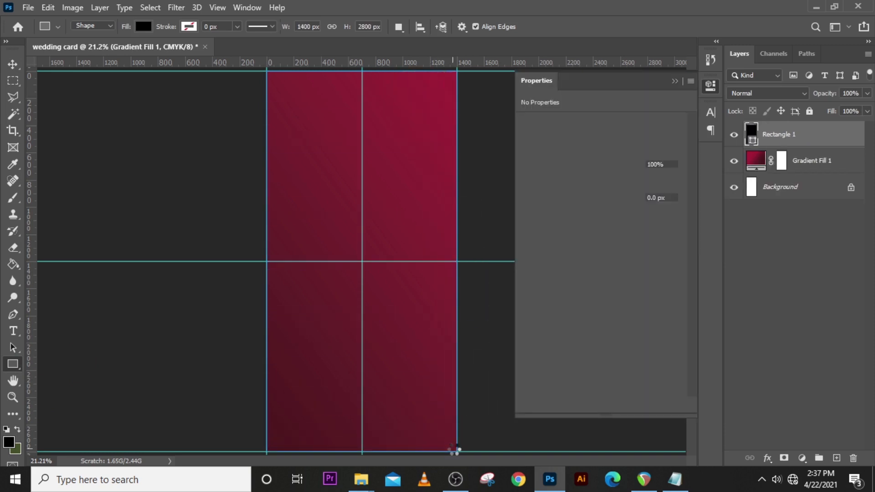
{"action": "left_click", "coordinate": [529, 163]}
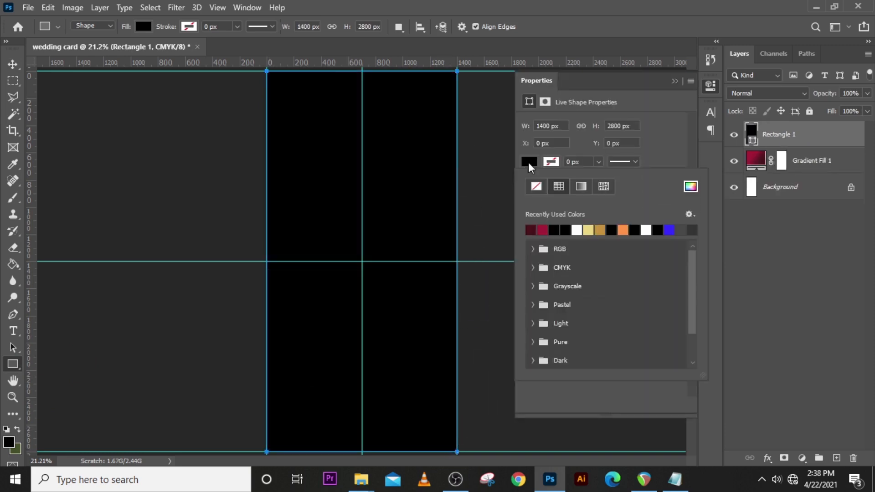
{"action": "left_click", "coordinate": [537, 187]}
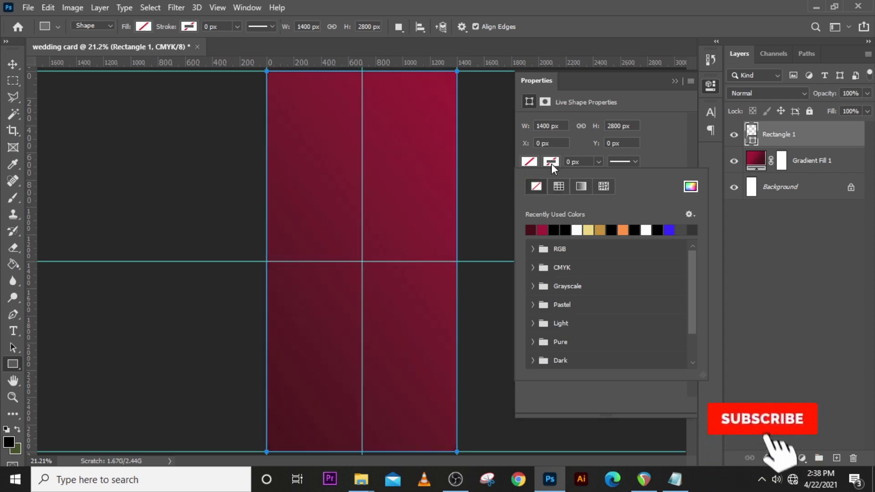
- Give the full-canvas rectangle a solid gold c6913b stroke 6.7 px wide
{"action": "left_click", "coordinate": [551, 162]}
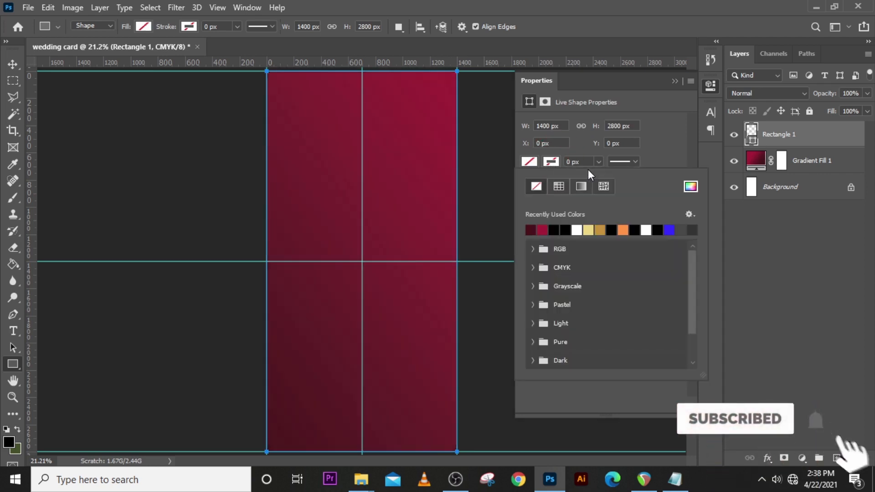
{"action": "left_click", "coordinate": [691, 186]}
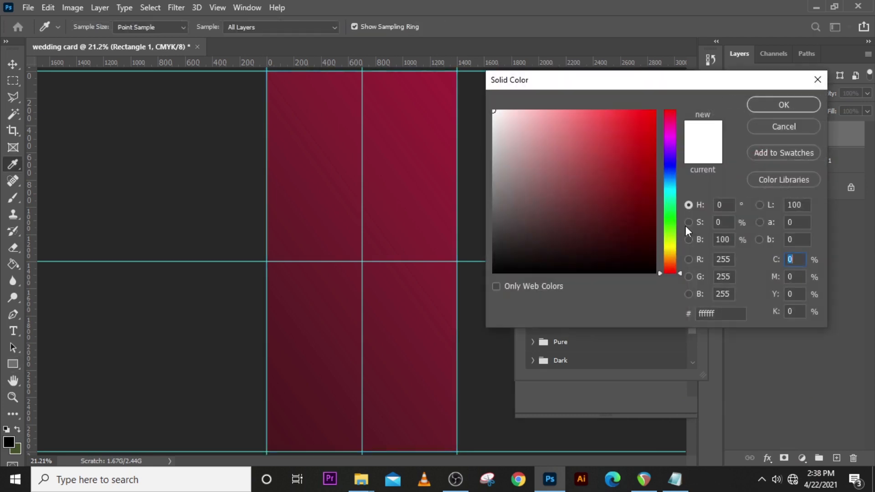
{"action": "type", "text": "c6"}
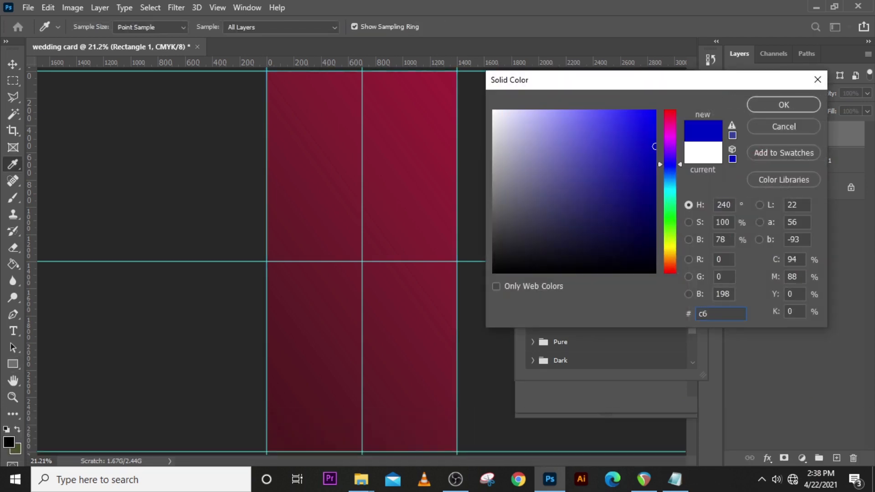
{"action": "type", "text": "91"}
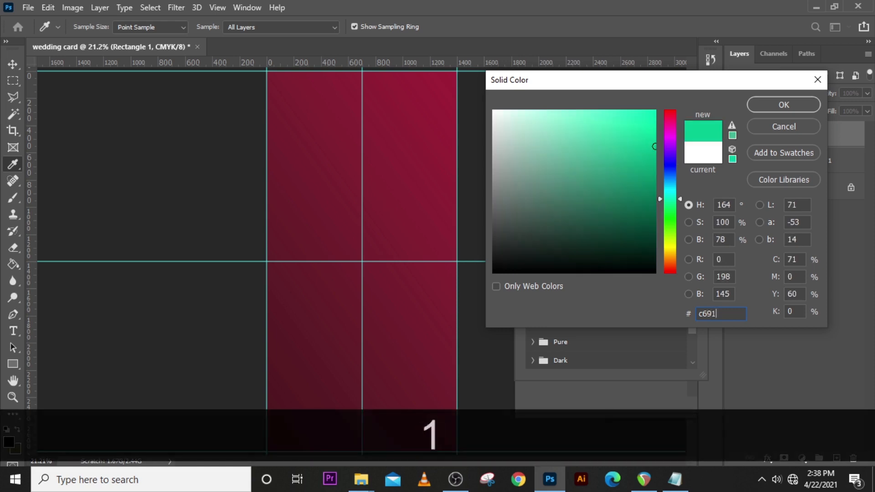
{"action": "type", "text": "3b"}
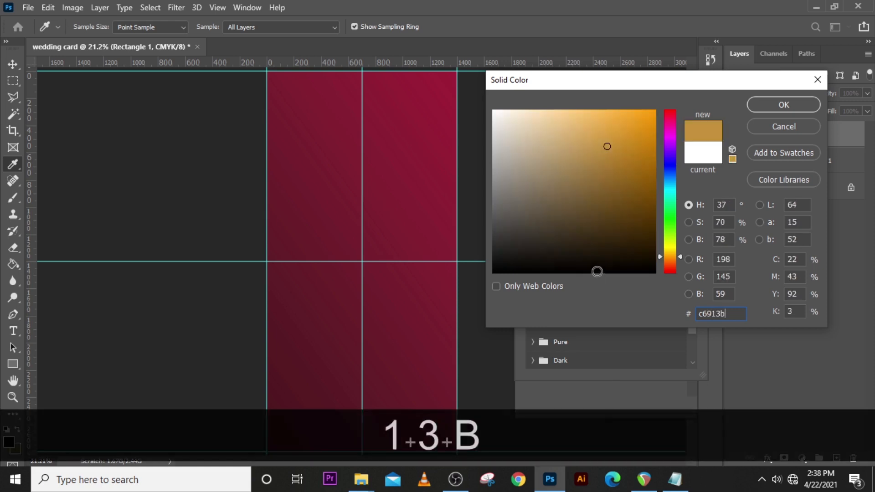
{"action": "left_click", "coordinate": [775, 106]}
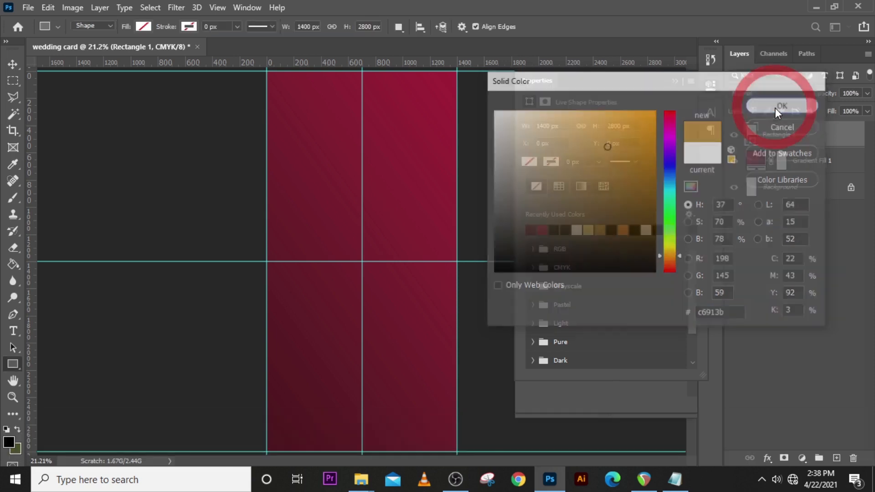
{"action": "left_click", "coordinate": [586, 161]}
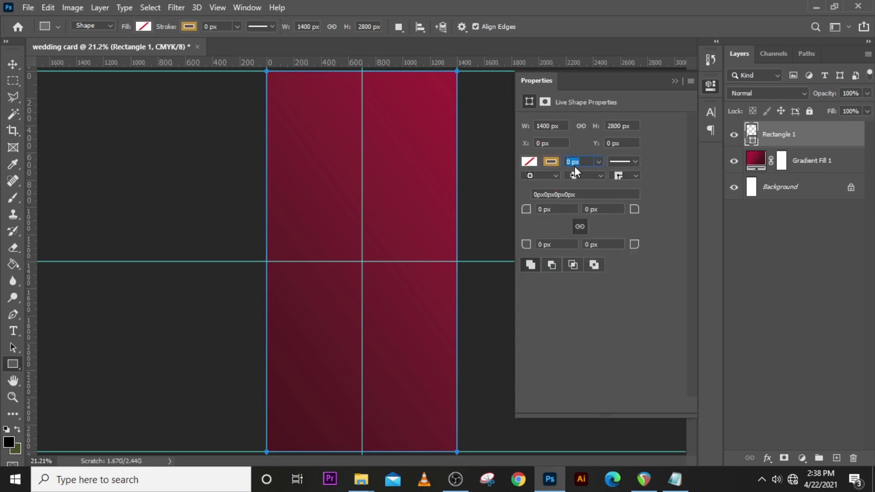
{"action": "type", "text": "6.7"}
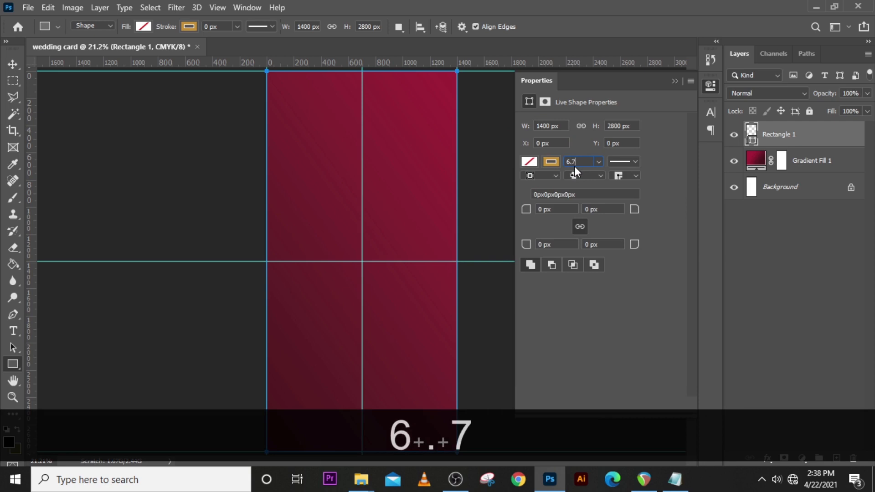
{"action": "key", "text": "Return"}
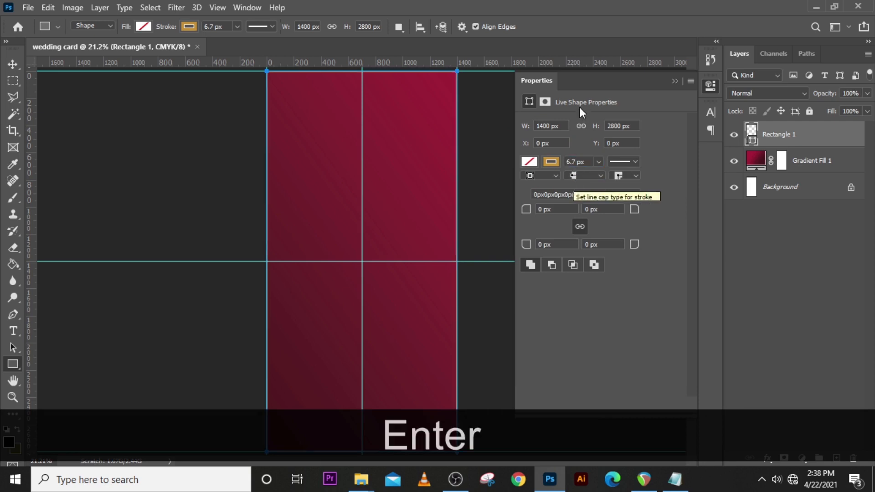
- Scale the gold-outlined rectangle to 96.90% around its center and hide the guides
{"action": "left_click", "coordinate": [671, 81]}
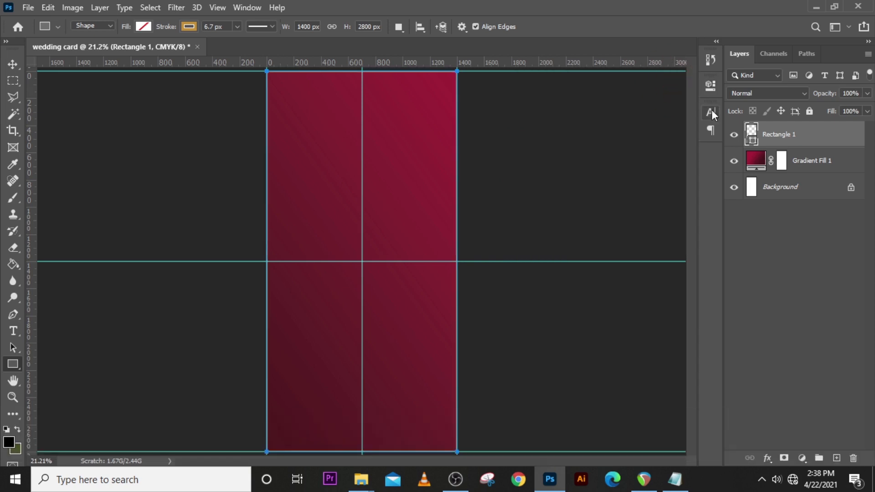
{"action": "key", "text": "ctrl+t"}
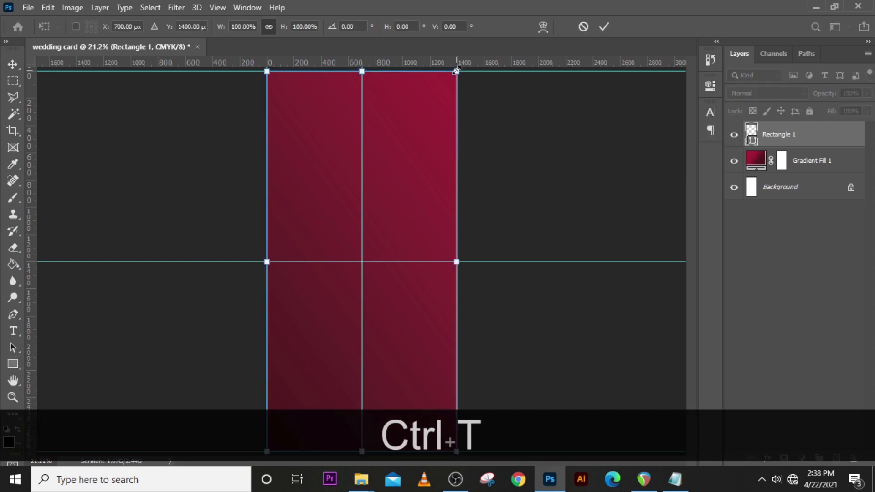
{"action": "left_click_drag", "start_coordinate": [455, 71], "coordinate": [453, 77]}
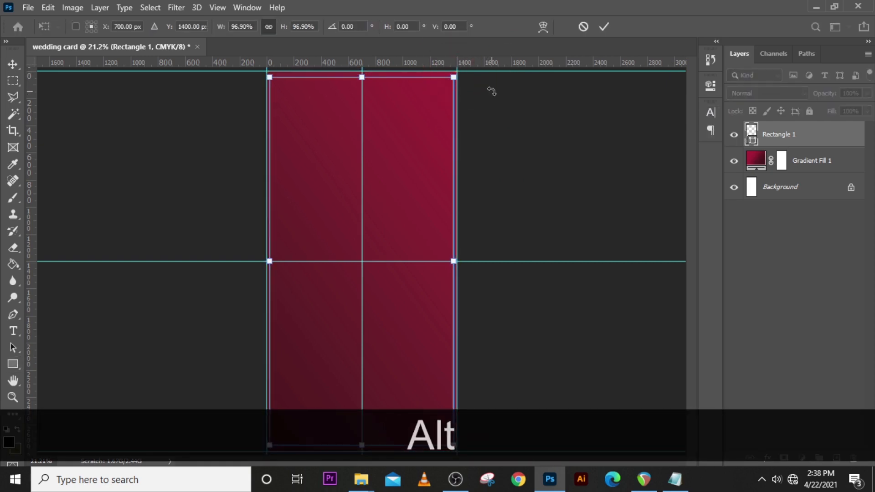
{"action": "key", "text": "Return"}
{"action": "key", "text": "ctrl+h"}
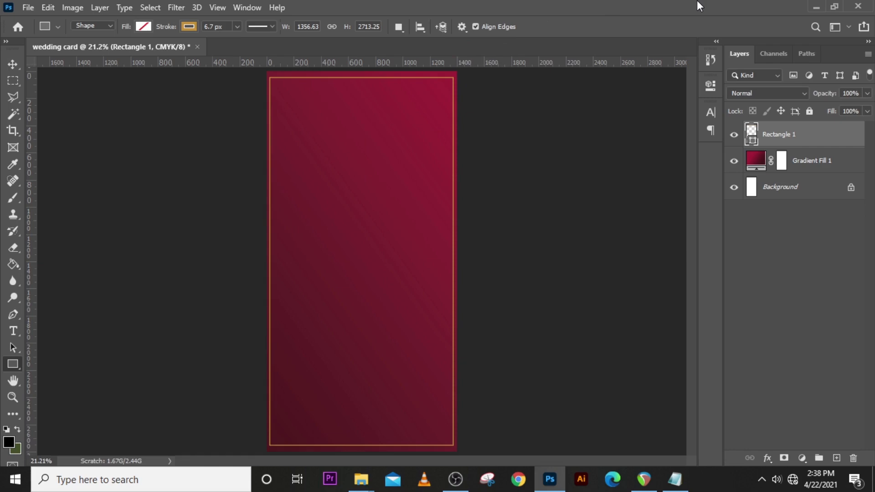
- Place the rose image 25 from folder 9 into the card's top-left corner, scaled to about 28.17%
{"action": "key", "text": "ctrl+plus"}
{"action": "key", "text": "ctrl+plus"}
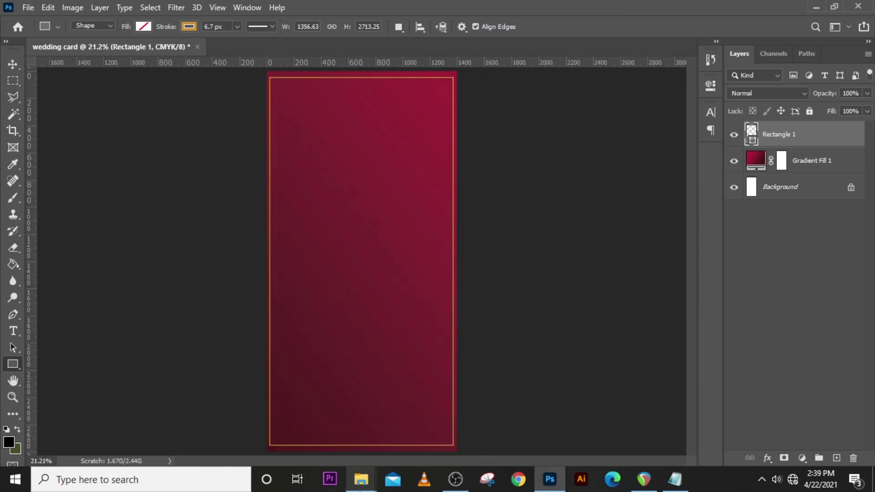
{"action": "mouse_move", "coordinate": [361, 479]}
{"action": "left_click", "coordinate": [486, 383]}
{"action": "left_click", "coordinate": [348, 414]}
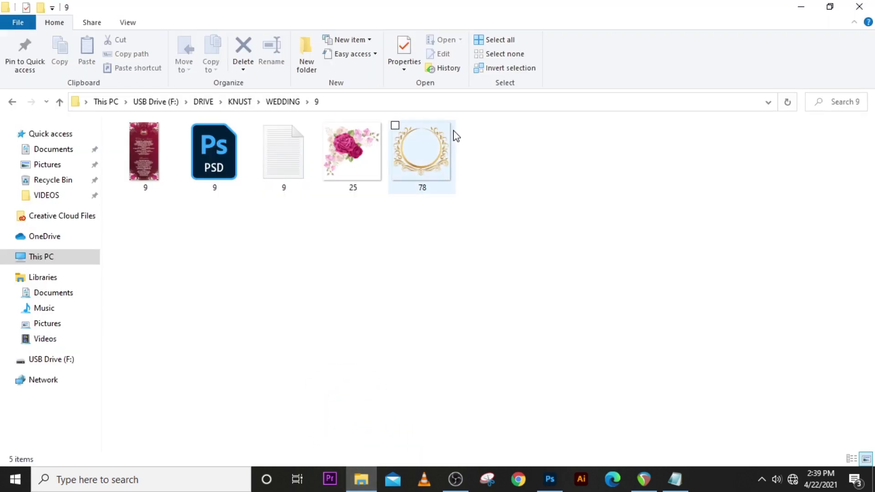
{"action": "left_click", "coordinate": [351, 165]}
{"action": "left_click_drag", "start_coordinate": [351, 168], "coordinate": [365, 264]}
{"action": "left_click_drag", "start_coordinate": [316, 216], "coordinate": [300, 104]}
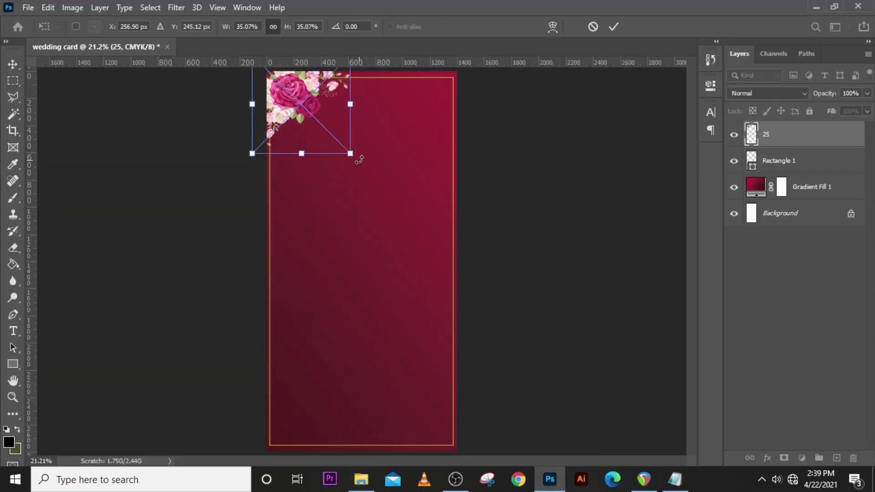
{"action": "left_click_drag", "start_coordinate": [350, 152], "coordinate": [334, 138]}
{"action": "key", "text": "Return"}
- Duplicate the top-left rose image, flip the copy horizontally and place it in the card's top-right corner
{"action": "key", "text": "ctrl+j"}
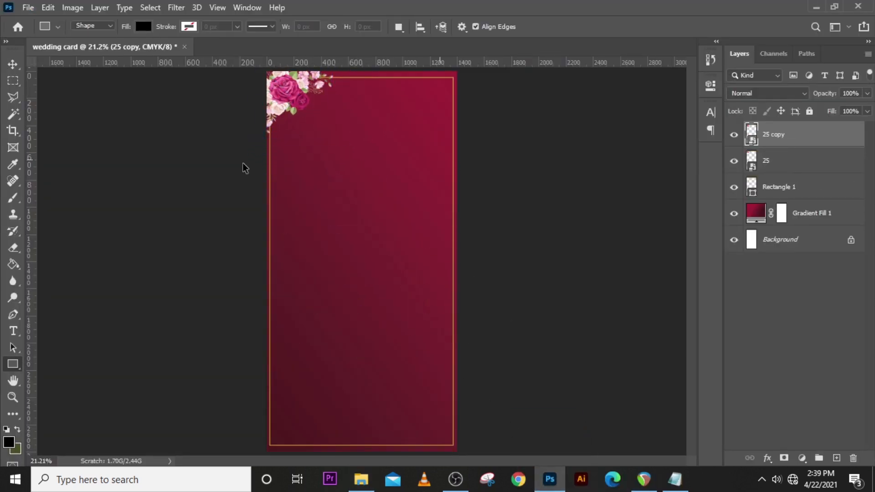
{"action": "key", "text": "ctrl+t"}
{"action": "right_click", "coordinate": [318, 122]}
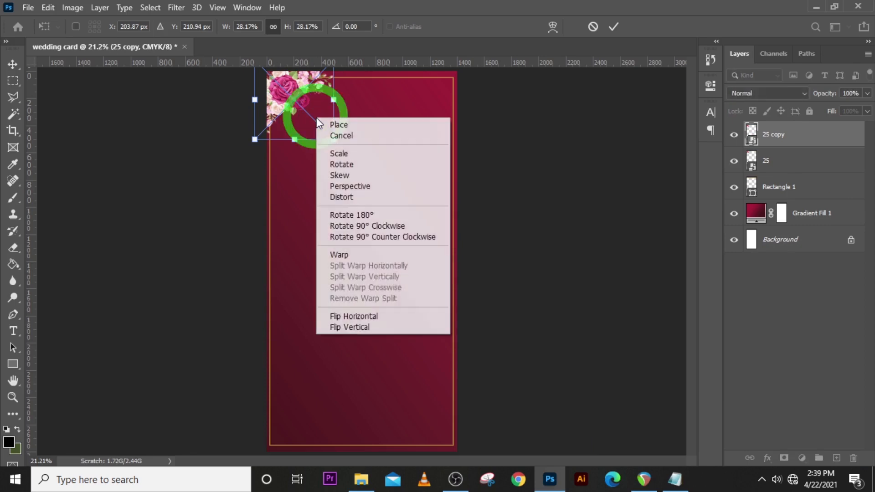
{"action": "left_click", "coordinate": [360, 315]}
{"action": "left_click_drag", "start_coordinate": [312, 95], "coordinate": [444, 103]}
{"action": "key", "text": "Return"}
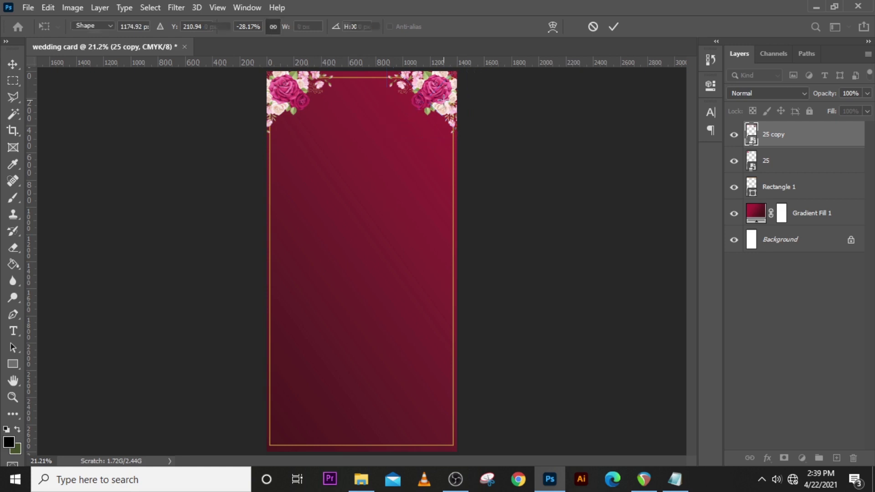
- Duplicate the top-right rose image, flip the copy vertically and move it straight down to the card's bottom-right corner
{"action": "key", "text": "u"}
{"action": "key", "text": "ctrl+j"}
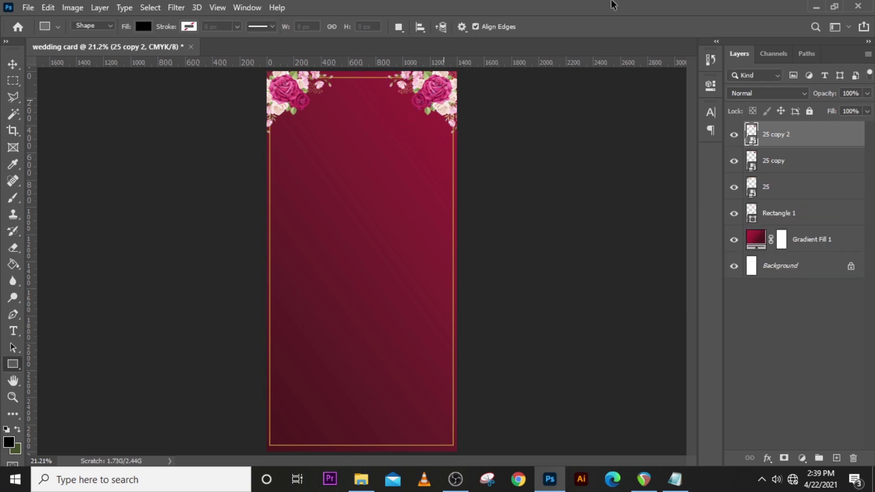
{"action": "key", "text": "ctrl+t"}
{"action": "right_click", "coordinate": [428, 99]}
{"action": "left_click", "coordinate": [455, 313]}
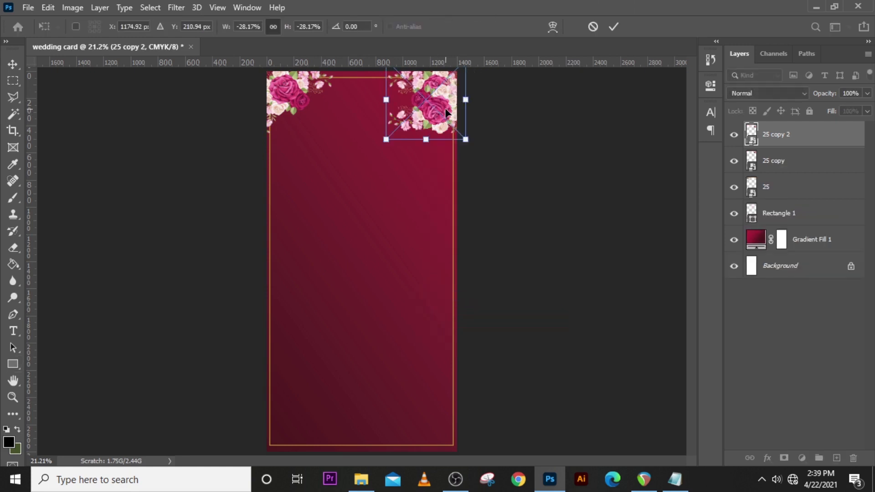
{"action": "left_click_drag", "start_coordinate": [424, 118], "coordinate": [424, 431]}
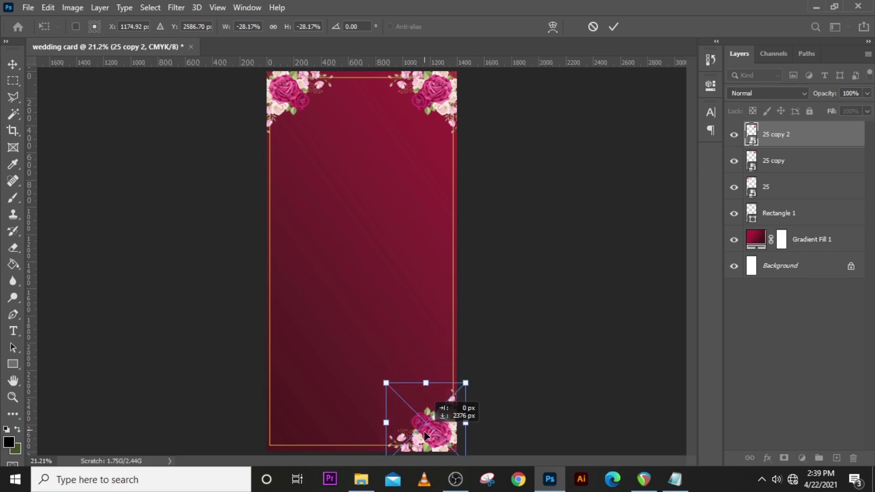
{"action": "key", "text": "Return"}
- Duplicate the bottom-right rose image, flip the copy horizontally and move it about 962 px left to the card's bottom-left corner
{"action": "key", "text": "ctrl+j"}
{"action": "key", "text": "ctrl+t"}
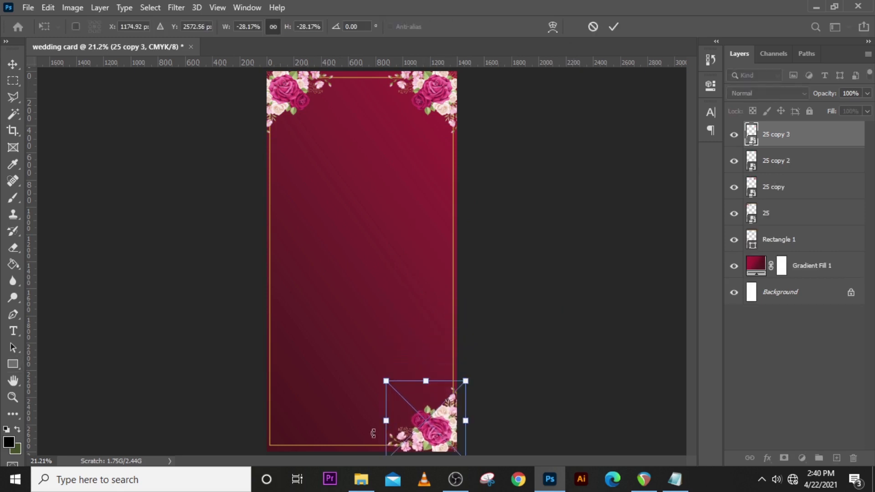
{"action": "right_click", "coordinate": [409, 418]}
{"action": "left_click", "coordinate": [460, 403]}
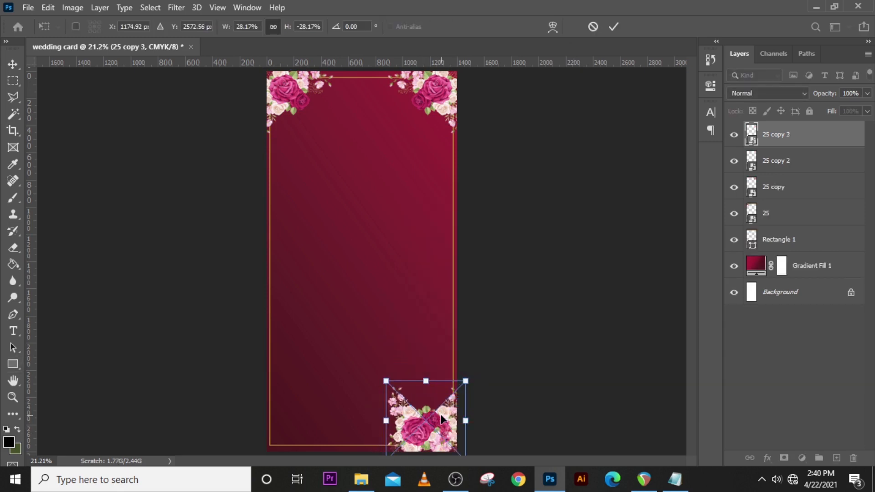
{"action": "left_click_drag", "start_coordinate": [441, 418], "coordinate": [312, 418]}
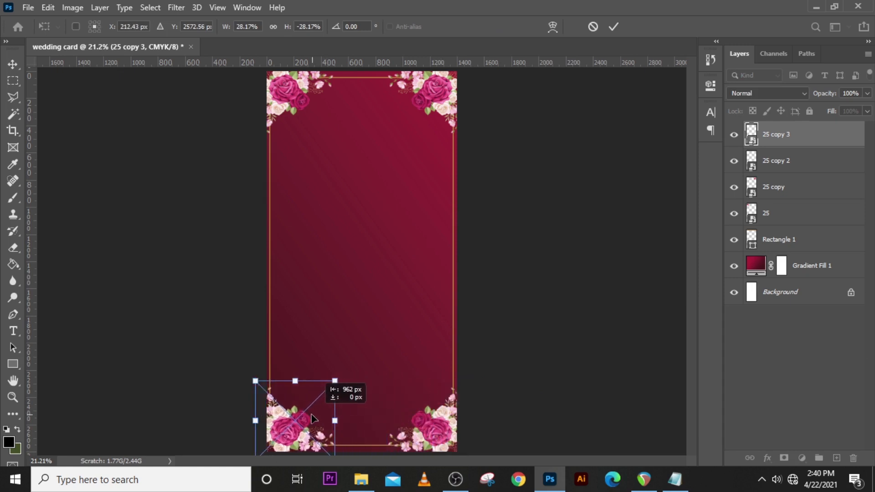
{"action": "key", "text": "Return"}
- Nudge the two bottom rose layers, 25 copy 2 and 25 copy 3, down toward the card's bottom edge
{"action": "left_click", "coordinate": [794, 156], "text": "shift"}
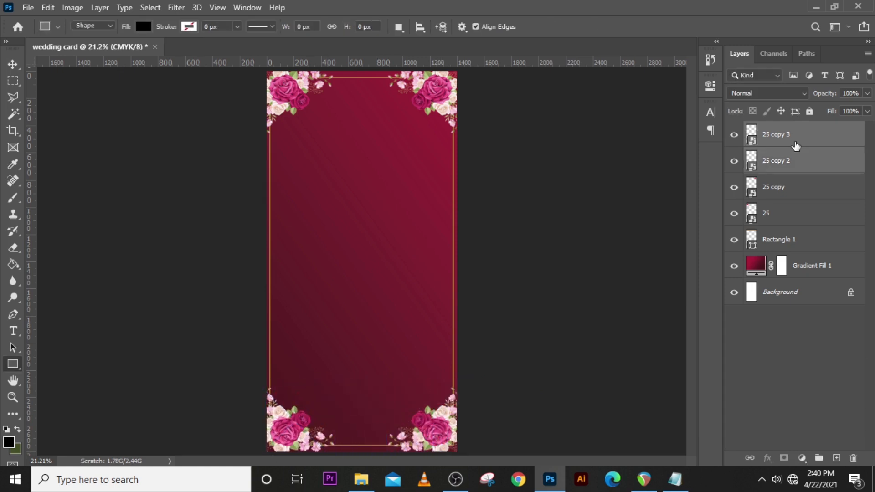
{"action": "key", "text": "v"}
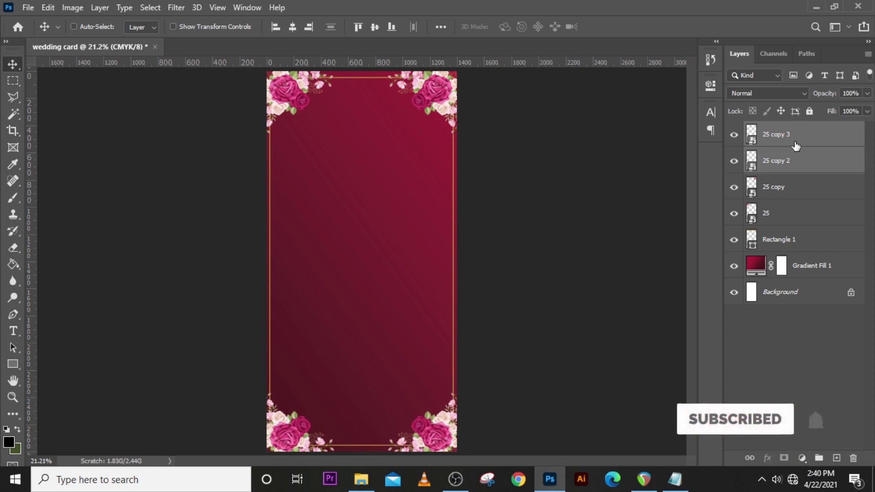
{"action": "key", "text": "Down"}
- Nudge the two top rose layers, 25 and 25 copy, up toward the card's top edge
{"action": "left_click", "coordinate": [787, 212]}
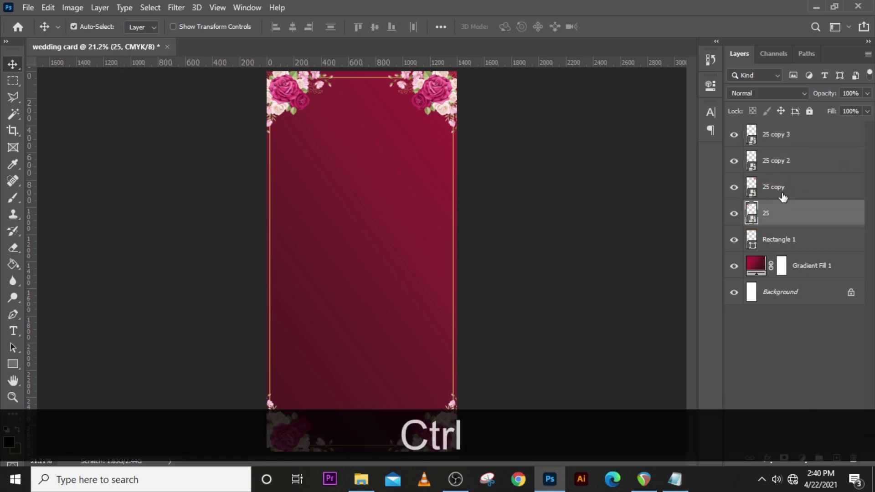
{"action": "left_click", "coordinate": [785, 187], "text": "ctrl"}
{"action": "key", "text": "Up"}
{"action": "key", "text": "Up"}
{"action": "key", "text": "Up"}
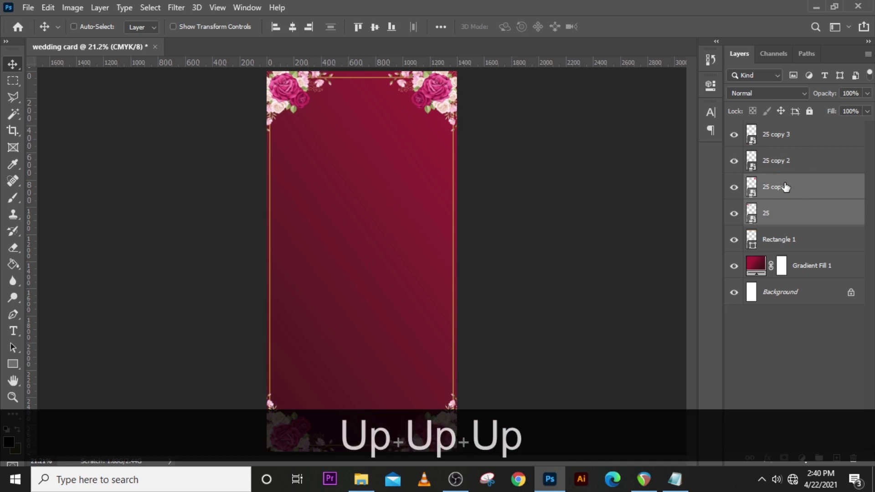
- Duplicate the top-left rose layer 25, enlarge the copy to about 35.5% and nudge it upward
{"action": "left_click", "coordinate": [789, 213]}
{"action": "key", "text": "ctrl+j"}
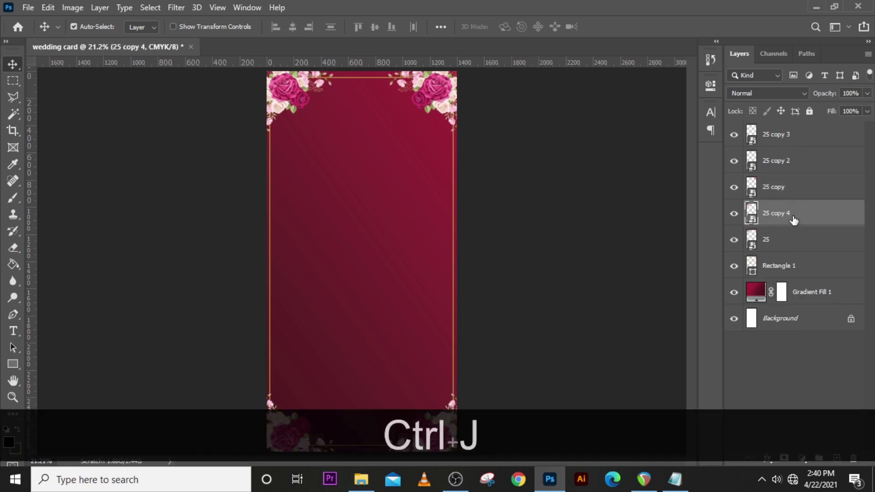
{"action": "key", "text": "ctrl+t"}
{"action": "key", "text": "shift"}
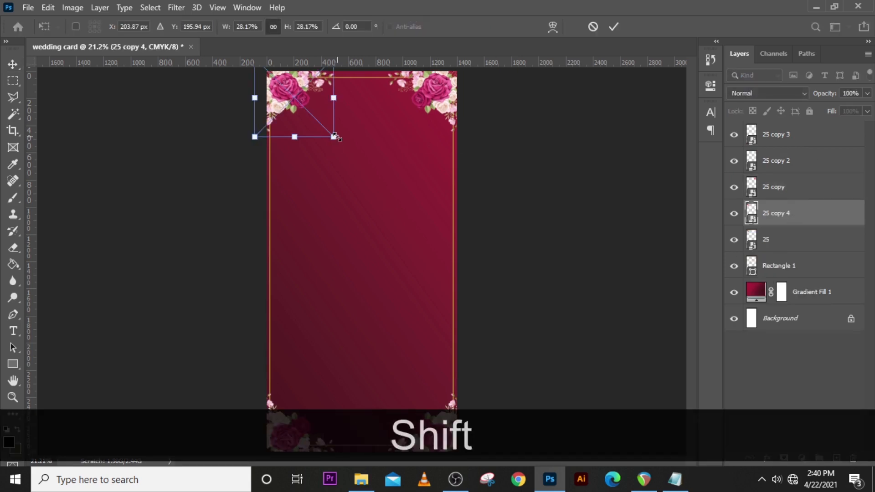
{"action": "left_click_drag", "start_coordinate": [335, 136], "coordinate": [355, 160]}
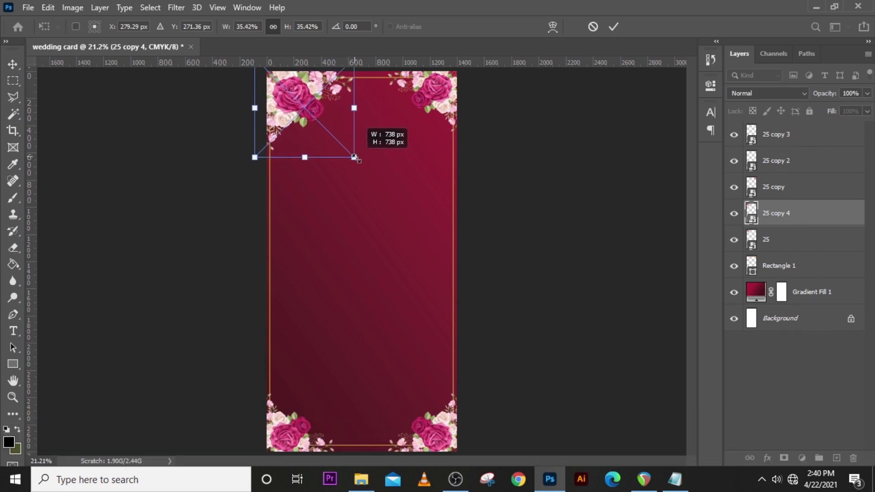
{"action": "key", "text": "Return"}
{"action": "key", "text": "Up"}
{"action": "key", "text": "Up"}
{"action": "key", "text": "Up"}
{"action": "key", "text": "Up"}
{"action": "key", "text": "Up"}
{"action": "key", "text": "Up"}
{"action": "key", "text": "Up"}
{"action": "key", "text": "Up"}
- Move the enlarged rose copy beneath layer 25 and set its opacity to 24%
{"action": "left_click_drag", "start_coordinate": [785, 218], "coordinate": [788, 255]}
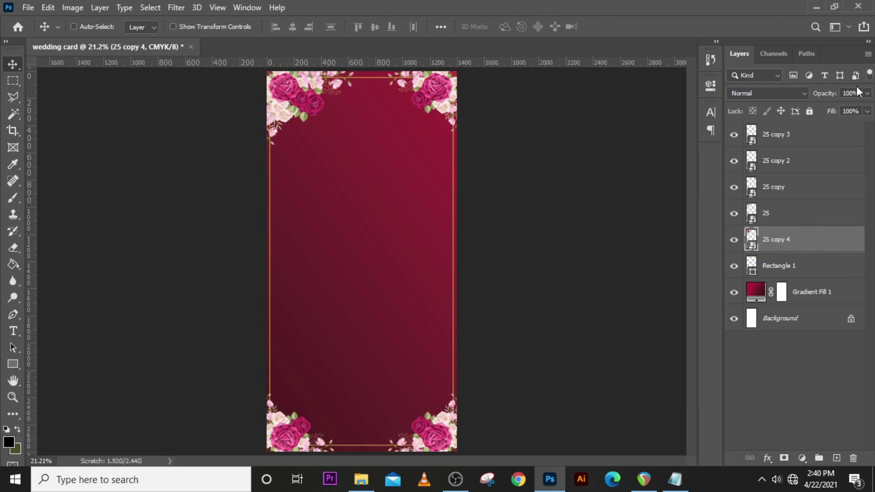
{"action": "left_click_drag", "start_coordinate": [861, 94], "coordinate": [780, 99]}
{"action": "type", "text": "24"}
{"action": "key", "text": "Return"}
- Duplicate the faded rose layer, flip the copy horizontally and place it behind the top-right roses
{"action": "key", "text": "ctrl+j"}
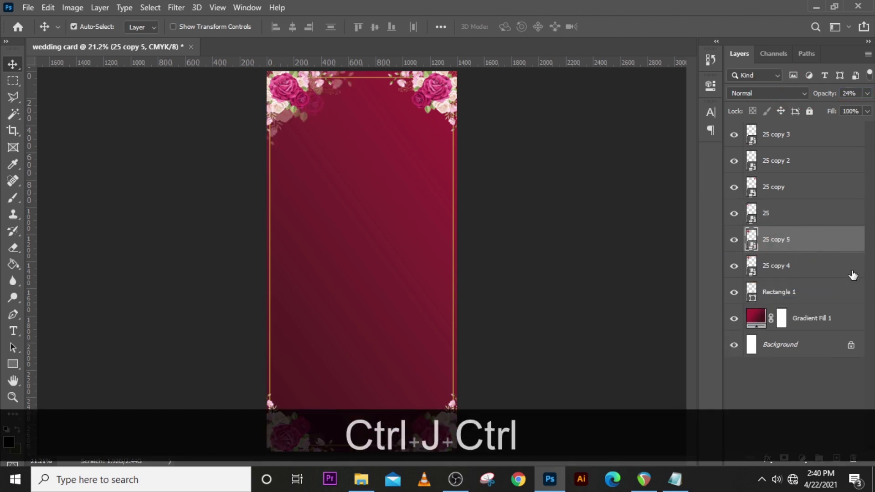
{"action": "key", "text": "ctrl+t"}
{"action": "right_click", "coordinate": [310, 99]}
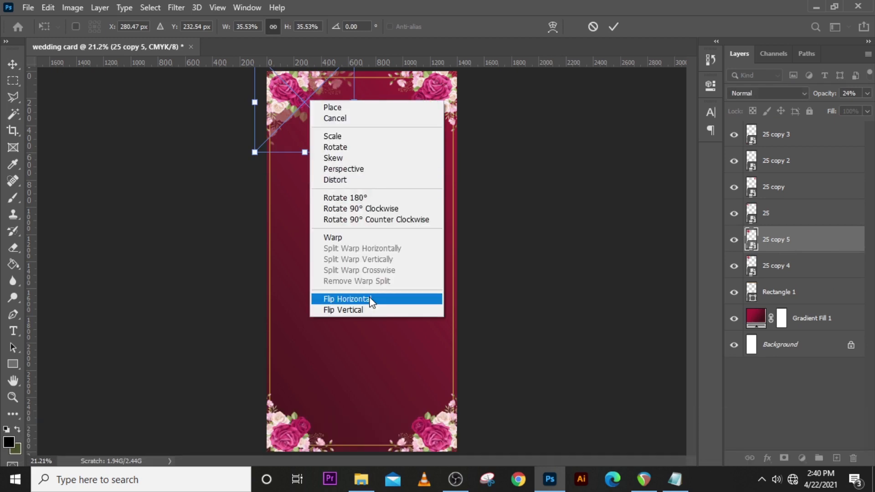
{"action": "left_click", "coordinate": [368, 299]}
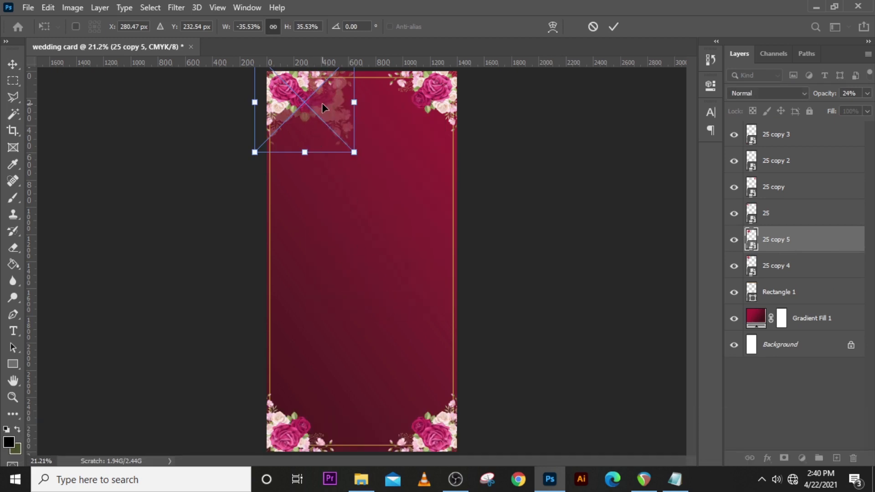
{"action": "left_click_drag", "start_coordinate": [323, 108], "coordinate": [437, 119]}
{"action": "key", "text": "Return"}
- Duplicate the faded top-right roses, flip the copy vertically and position it behind the bottom-right roses
{"action": "key", "text": "ctrl+j"}
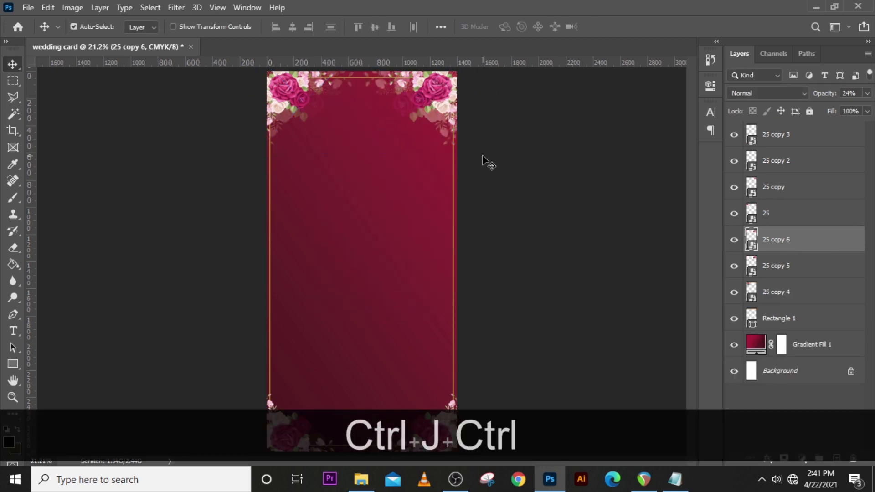
{"action": "key", "text": "ctrl+t"}
{"action": "right_click", "coordinate": [426, 115]}
{"action": "left_click", "coordinate": [472, 325]}
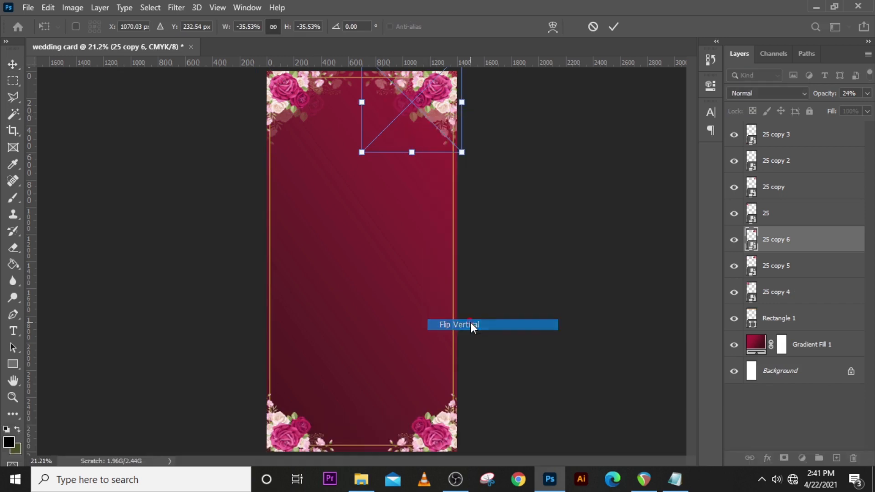
{"action": "left_click_drag", "start_coordinate": [422, 111], "coordinate": [426, 426]}
{"action": "key", "text": "ctrl+plus"}
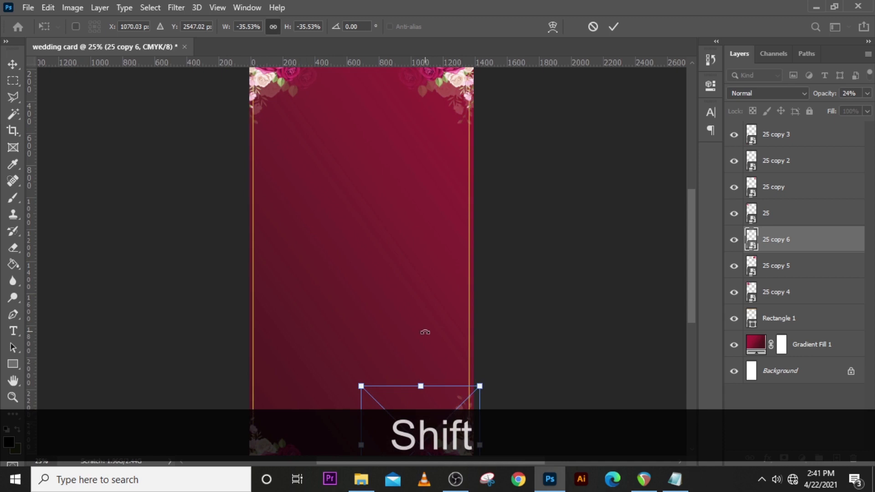
{"action": "scroll", "coordinate": [425, 332], "scroll_direction": "down", "scroll_amount": 3}
{"action": "left_click_drag", "start_coordinate": [454, 366], "coordinate": [454, 372]}
{"action": "key", "text": "Return"}
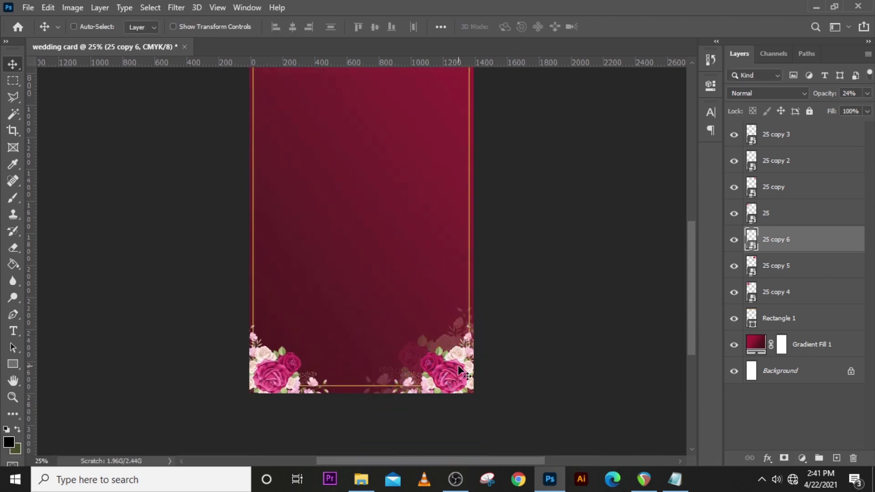
- Duplicate the faded bottom-right roses, flip the copy horizontally and move it behind the bottom-left roses
{"action": "key", "text": "ctrl+j"}
{"action": "key", "text": "ctrl+t"}
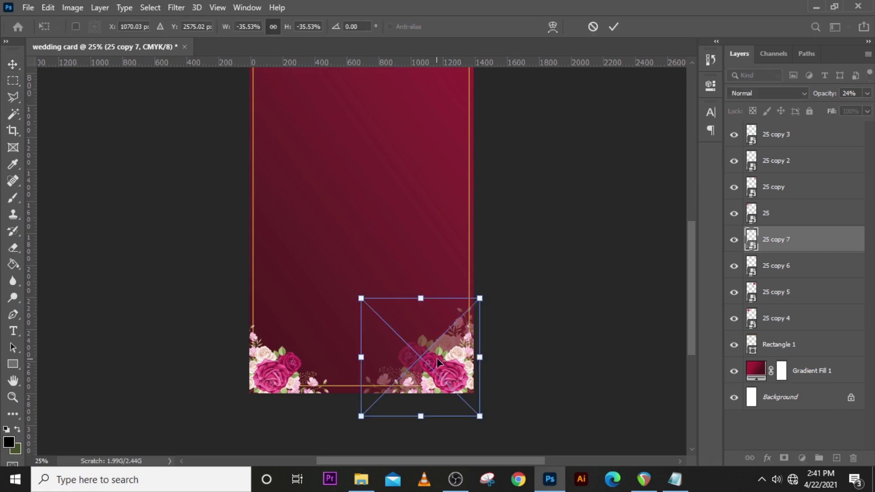
{"action": "right_click", "coordinate": [437, 357]}
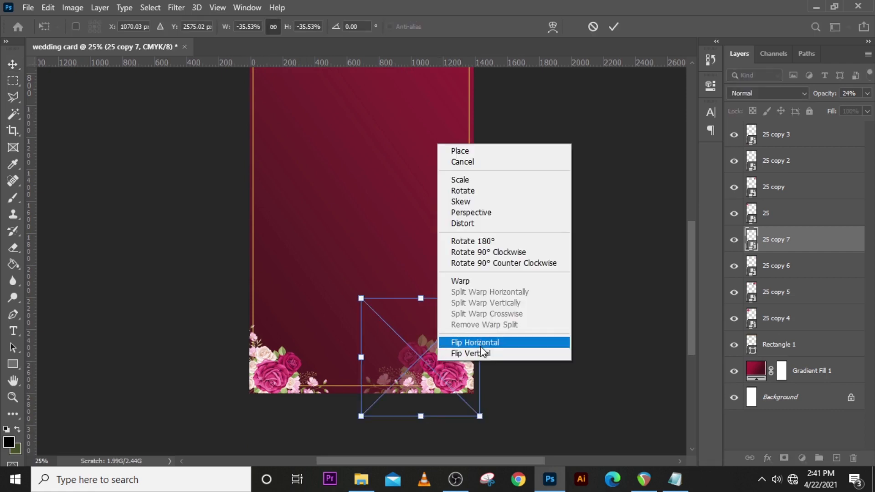
{"action": "left_click", "coordinate": [469, 342]}
{"action": "left_click_drag", "start_coordinate": [439, 348], "coordinate": [312, 348]}
{"action": "key", "text": "Return"}
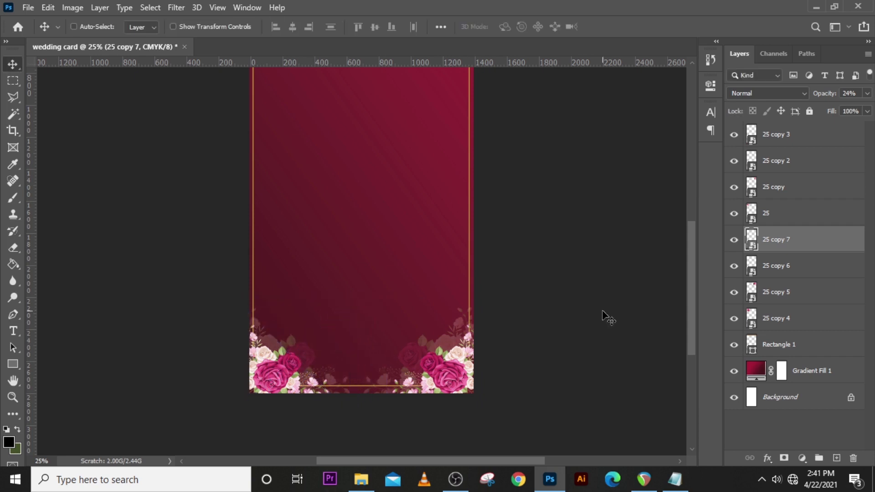
{"action": "key", "text": "ctrl+0"}
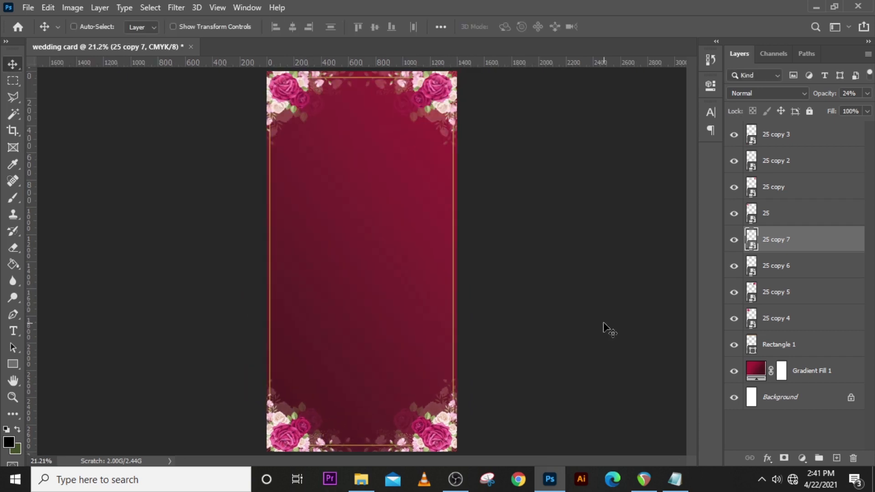
- Group all layers above the Background layer, from the roses down to the gradient fill, and name the group BG
{"action": "left_click", "coordinate": [784, 135]}
{"action": "left_click", "coordinate": [806, 367], "text": "shift"}
{"action": "key", "text": "ctrl+g"}
{"action": "double_click", "coordinate": [782, 129]}
{"action": "type", "text": "BG"}
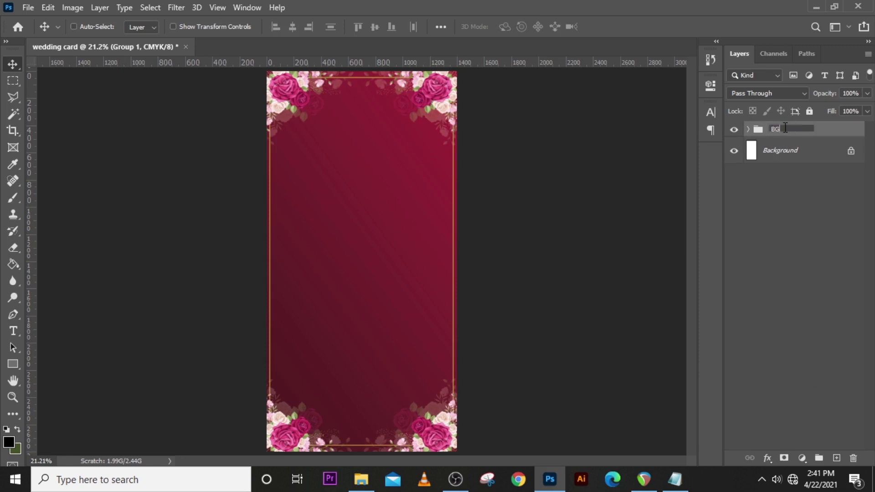
{"action": "key", "text": "Return"}
{"action": "left_click", "coordinate": [733, 131]}
{"action": "left_click", "coordinate": [733, 131]}
- Add the letter B in Arial CE MT Black to the upper card, at 85 pt and in white
{"action": "key", "text": "t"}
{"action": "left_click", "coordinate": [420, 221]}
{"action": "left_click", "coordinate": [776, 139]}
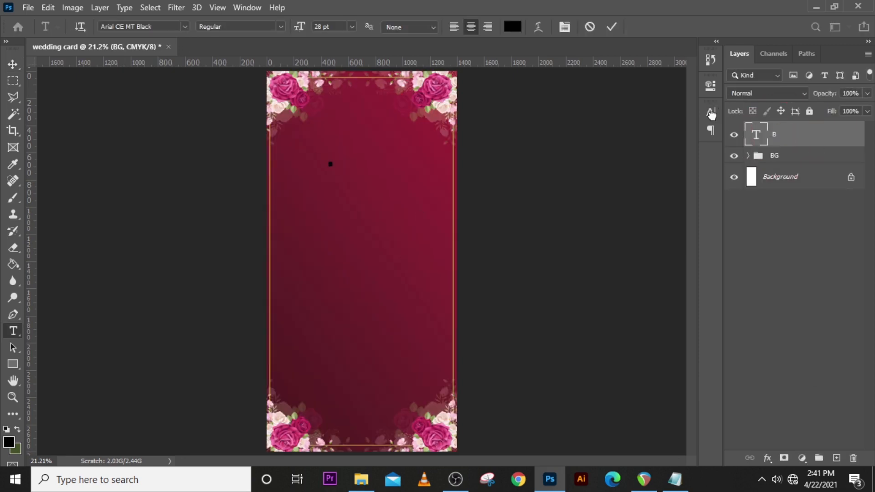
{"action": "left_click", "coordinate": [708, 118]}
{"action": "left_click", "coordinate": [589, 146]}
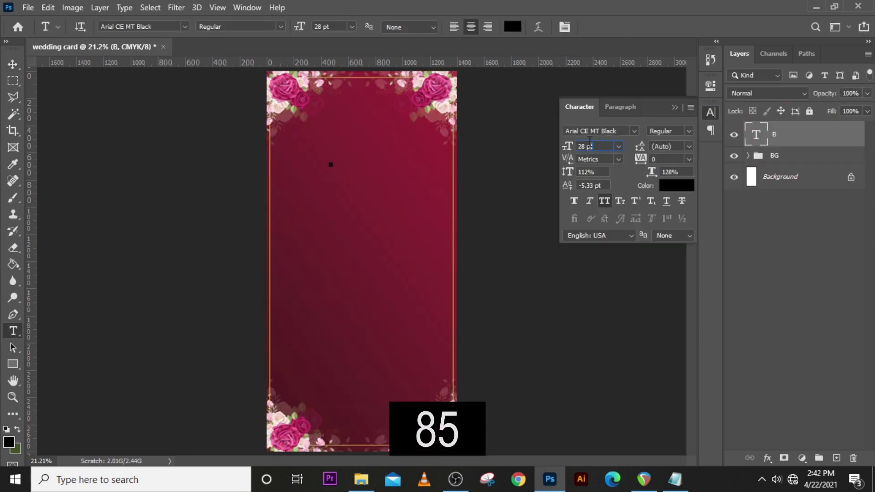
{"action": "type", "text": "85"}
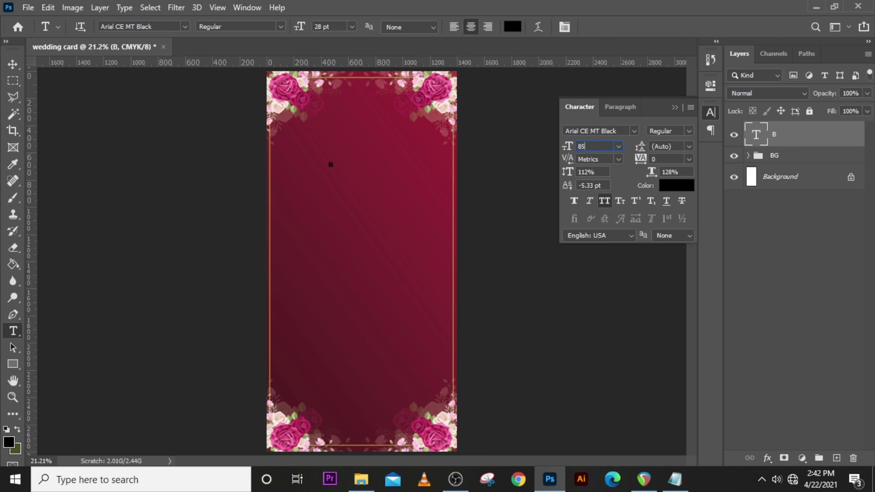
{"action": "key", "text": "Return"}
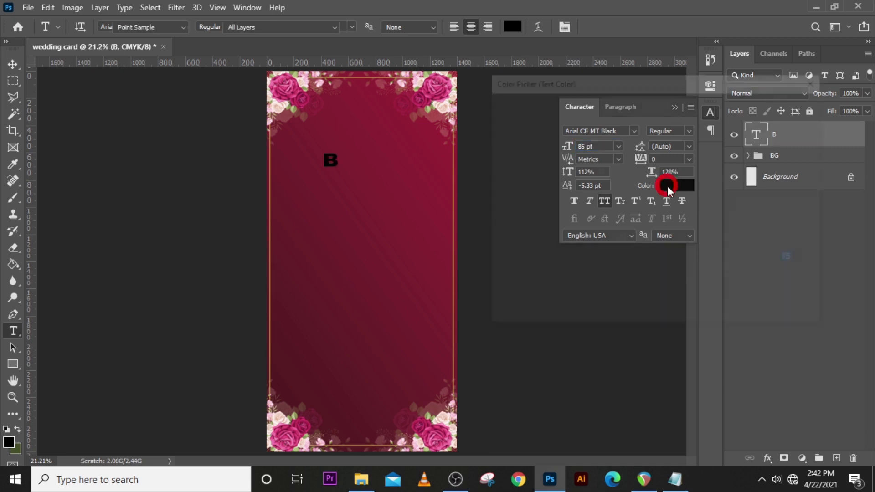
{"action": "left_click", "coordinate": [668, 186]}
{"action": "left_click", "coordinate": [446, 95]}
{"action": "key", "text": "Return"}
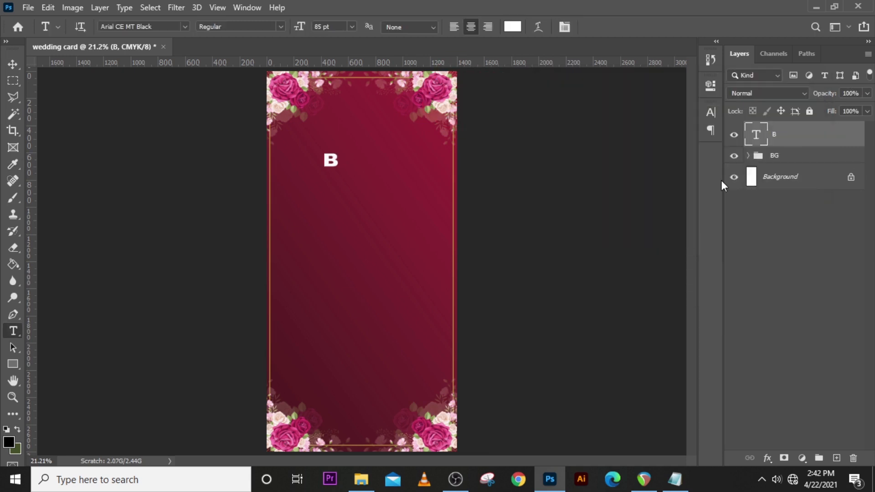
- Duplicate the B text layer and flip the copy horizontally
{"action": "key", "text": "ctrl+j"}
{"action": "key", "text": "ctrl+t"}
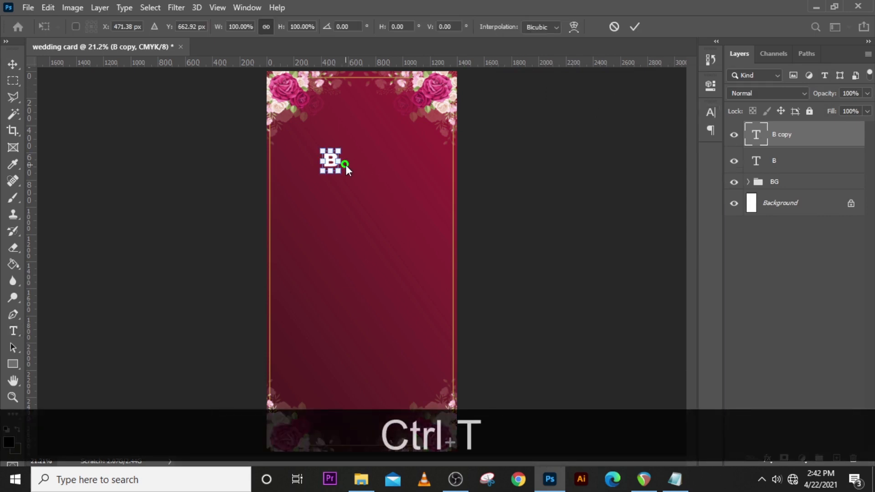
{"action": "right_click", "coordinate": [346, 166]}
{"action": "left_click", "coordinate": [379, 382]}
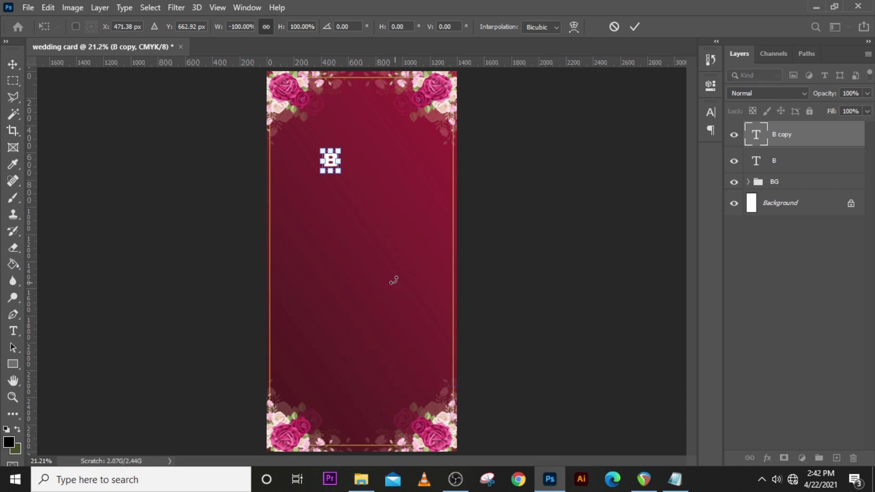
- Shift the mirrored B to the right so it meets the original B as a two-letter monogram
{"action": "key", "text": "shift+Right"}
{"action": "key", "text": "shift+Right"}
{"action": "key", "text": "shift+Right"}
{"action": "key", "text": "shift+Right"}
{"action": "key", "text": "shift+Right"}
{"action": "key", "text": "shift+Right"}
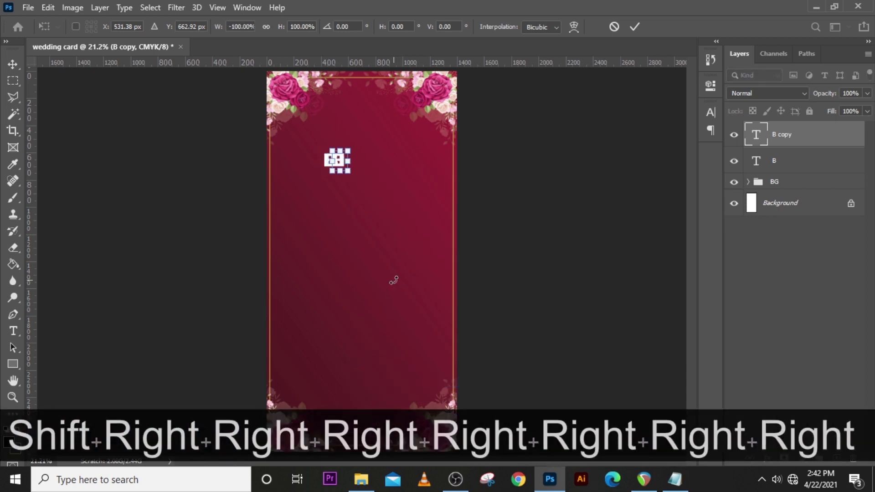
{"action": "key", "text": "Return"}
{"action": "key", "text": "shift+Right"}
{"action": "key", "text": "shift+Right"}
{"action": "key", "text": "shift+Right"}
{"action": "key", "text": "shift+Right"}
{"action": "key", "text": "v"}
{"action": "key", "text": "shift+Right"}
{"action": "key", "text": "shift+Right"}
{"action": "key", "text": "shift+Right"}
{"action": "key", "text": "shift+Right"}
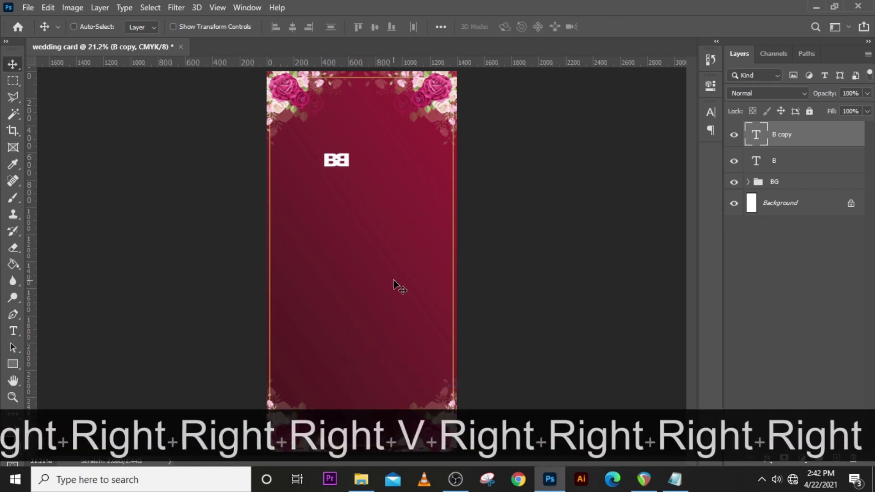
- Show the guides and move both B letters together onto the vertical centre guide at X 700 px, Y 416 px
{"action": "left_click", "coordinate": [774, 161], "text": "ctrl"}
{"action": "key", "text": "ctrl+equal"}
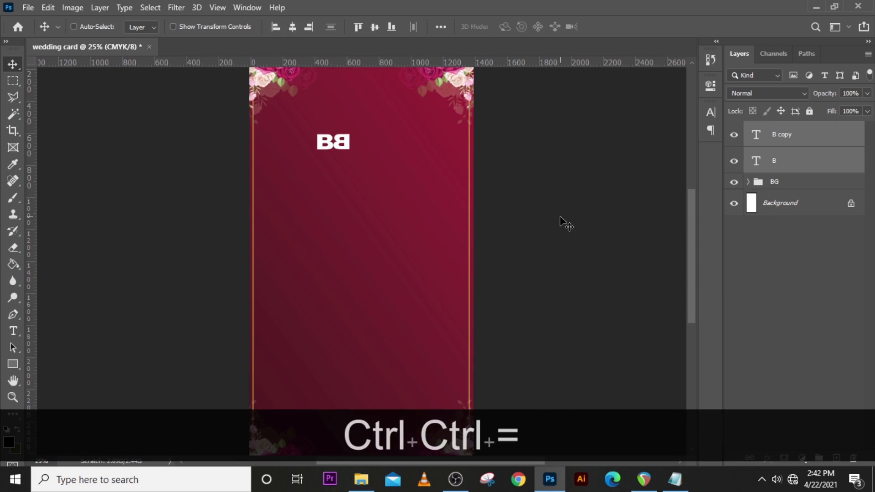
{"action": "key", "text": "ctrl+equal"}
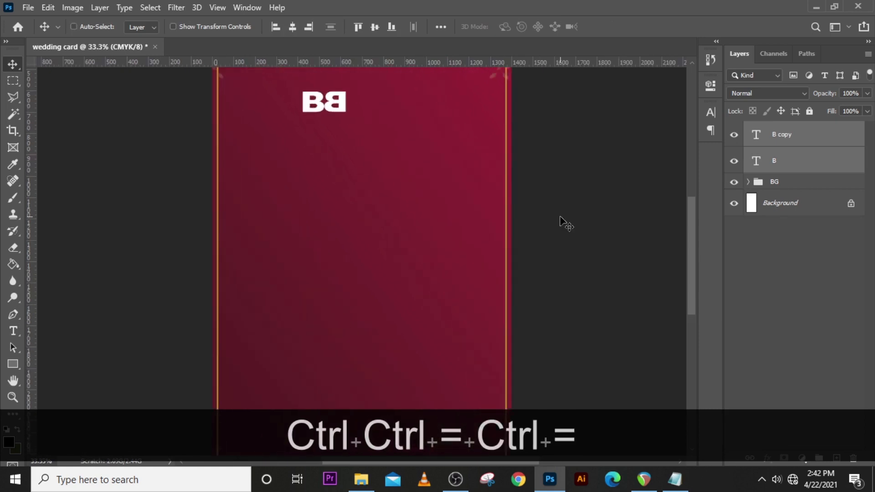
{"action": "key", "text": "ctrl+h"}
{"action": "scroll", "coordinate": [449, 205], "scroll_direction": "up", "scroll_amount": 4}
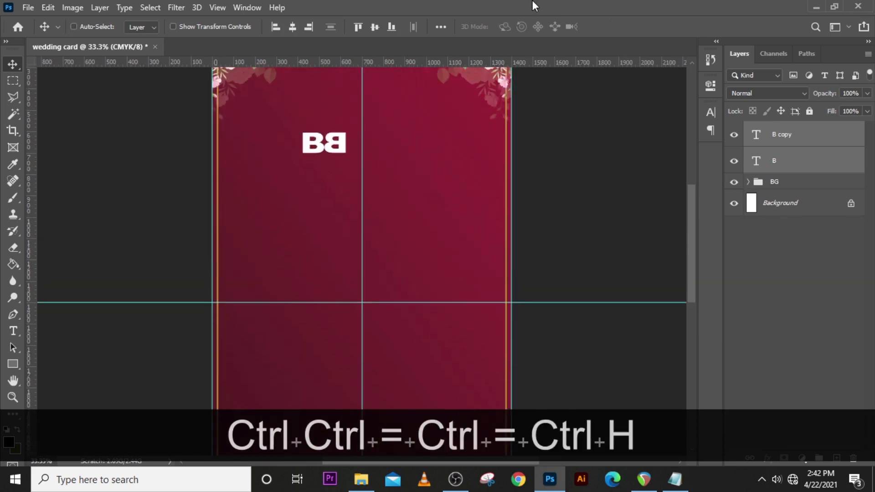
{"action": "key", "text": "ctrl+t"}
{"action": "left_click_drag", "start_coordinate": [363, 147], "coordinate": [370, 141]}
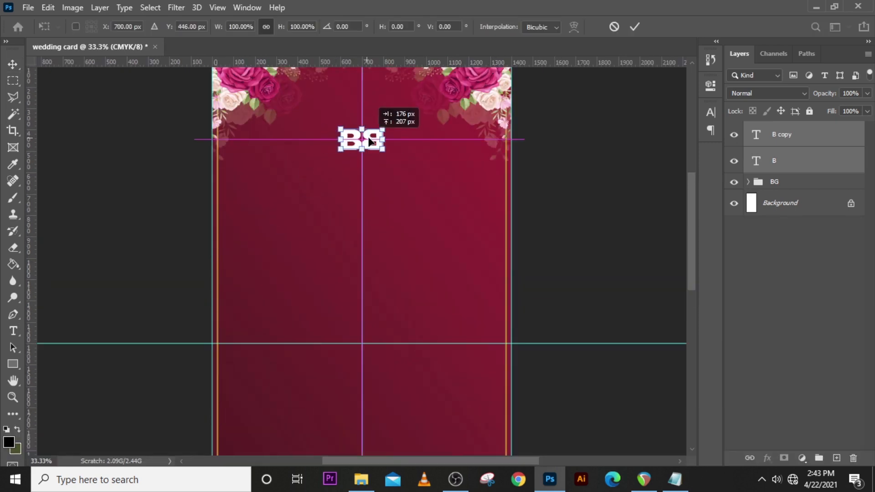
{"action": "key", "text": "shift+Up"}
{"action": "key", "text": "shift+Up"}
{"action": "key", "text": "shift+Up"}
{"action": "key", "text": "ctrl+equal"}
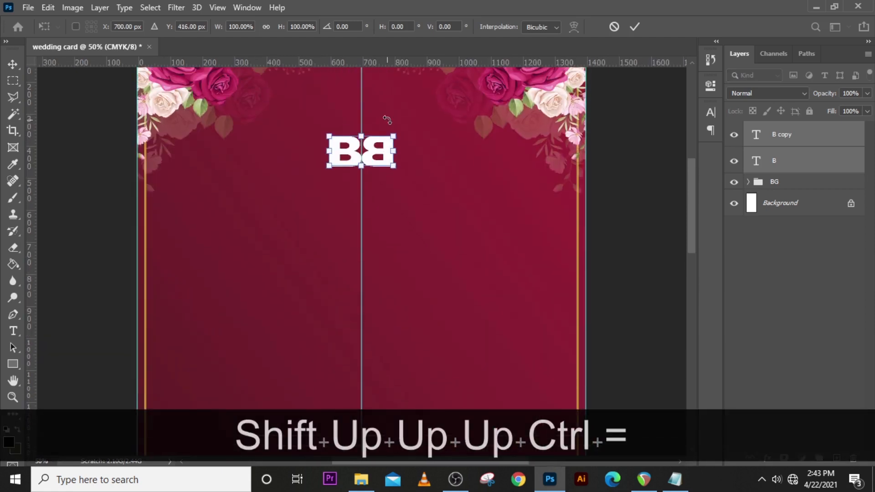
{"action": "left_click", "coordinate": [635, 26]}
- Add a separate "&" text layer below the monogram and set its font to Sitka Banner
{"action": "key", "text": "t"}
{"action": "left_click", "coordinate": [236, 264]}
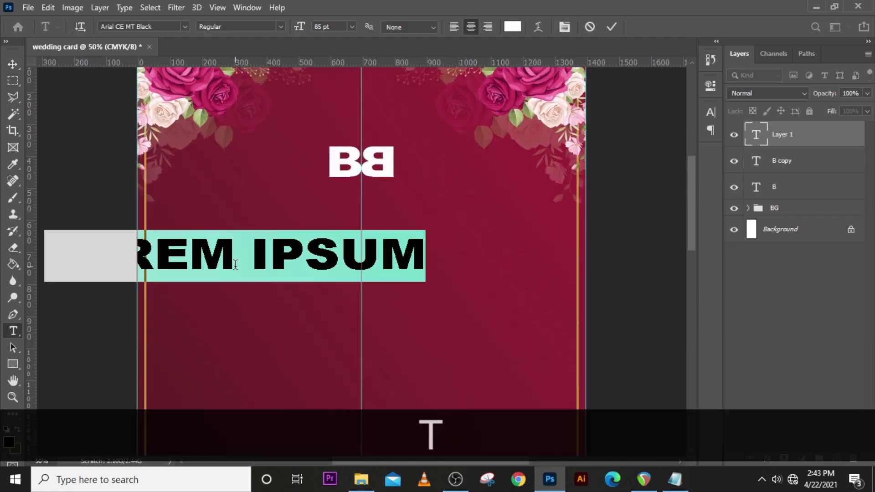
{"action": "type", "text": "&"}
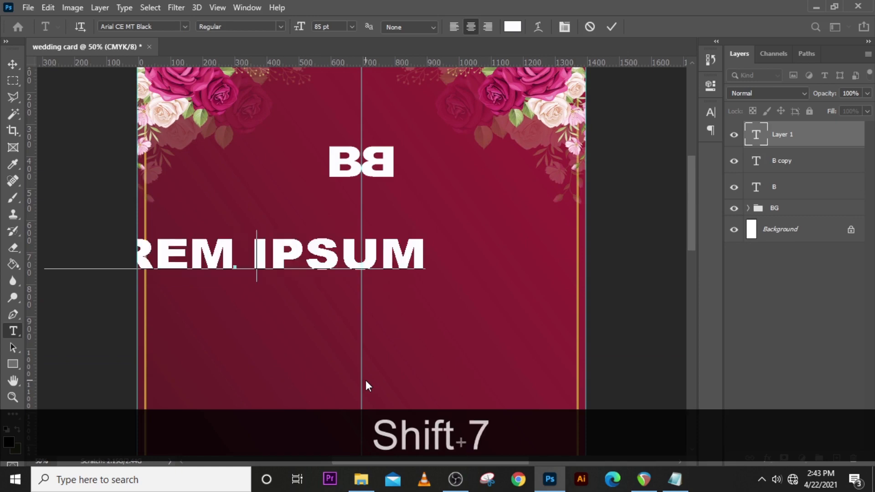
{"action": "left_click", "coordinate": [710, 111]}
{"action": "left_click", "coordinate": [633, 131]}
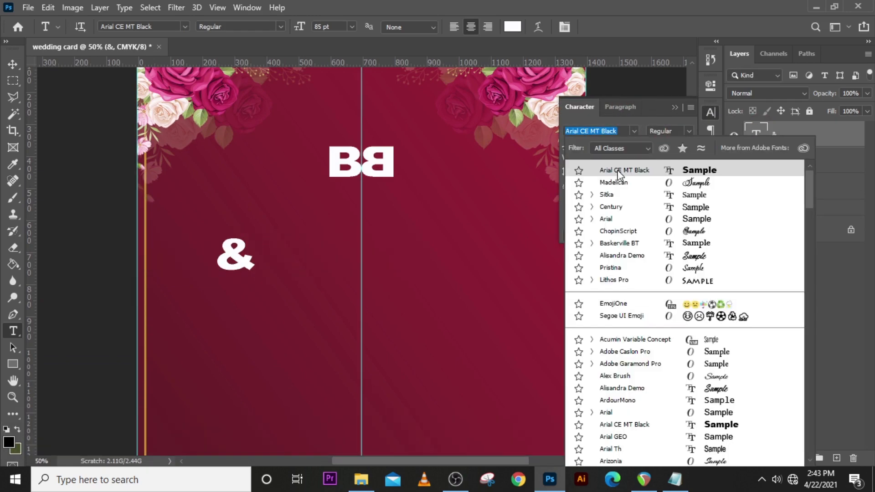
{"action": "left_click", "coordinate": [610, 194]}
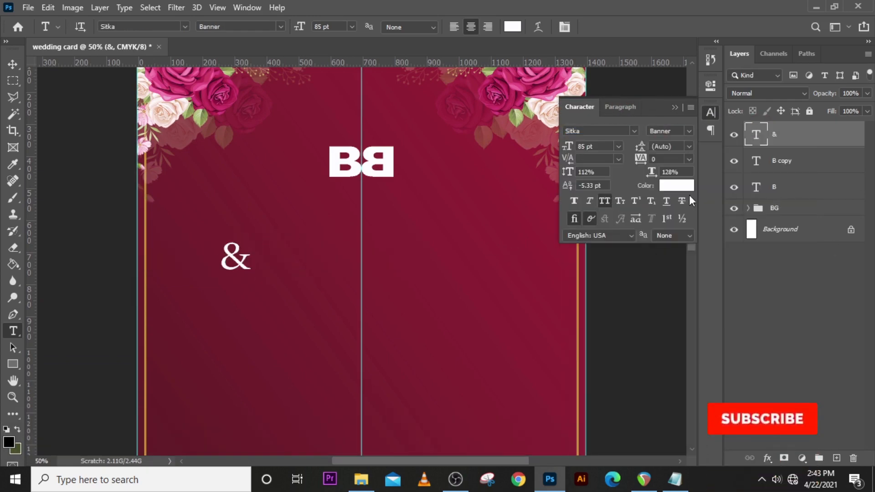
- Colour the "&" black (000000) and set its size to 36 pt
{"action": "left_click", "coordinate": [676, 185]}
{"action": "left_click_drag", "start_coordinate": [492, 236], "coordinate": [484, 293]}
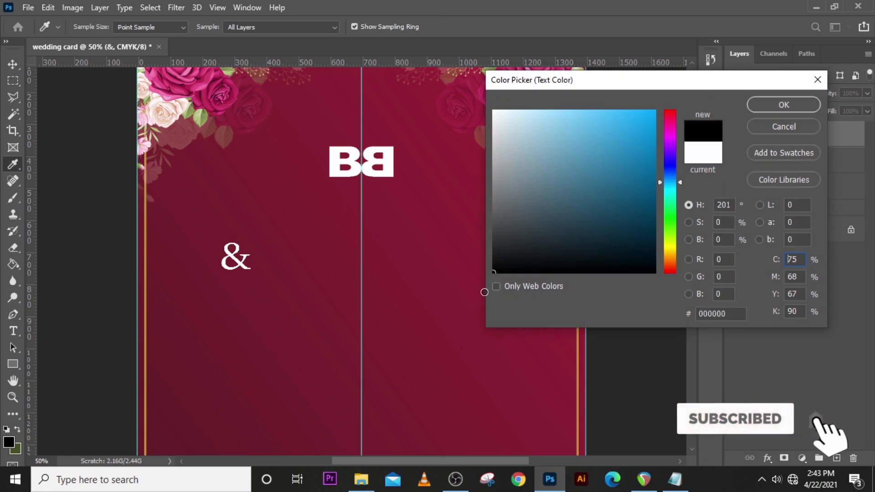
{"action": "left_click", "coordinate": [784, 104]}
{"action": "left_click_drag", "start_coordinate": [589, 145], "coordinate": [532, 144]}
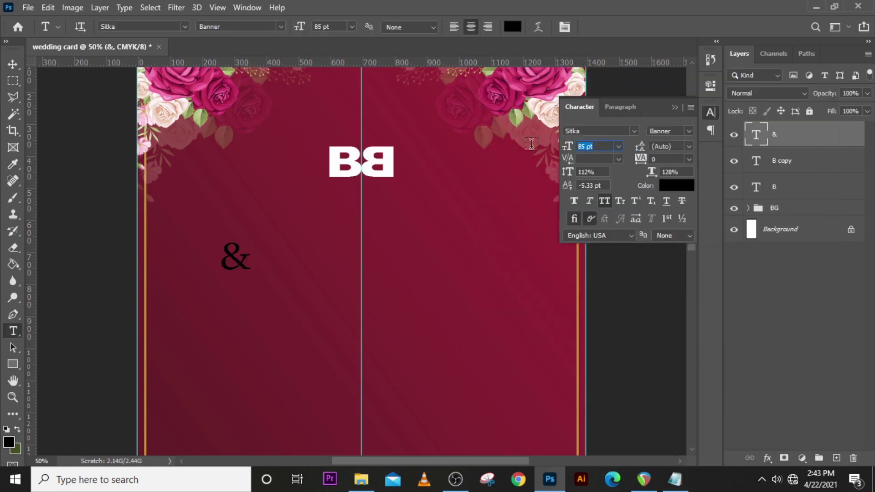
{"action": "type", "text": "36"}
{"action": "key", "text": "Return"}
- Move the "&" onto the centre of the monogram, over the join of the two B letters
{"action": "key", "text": "v"}
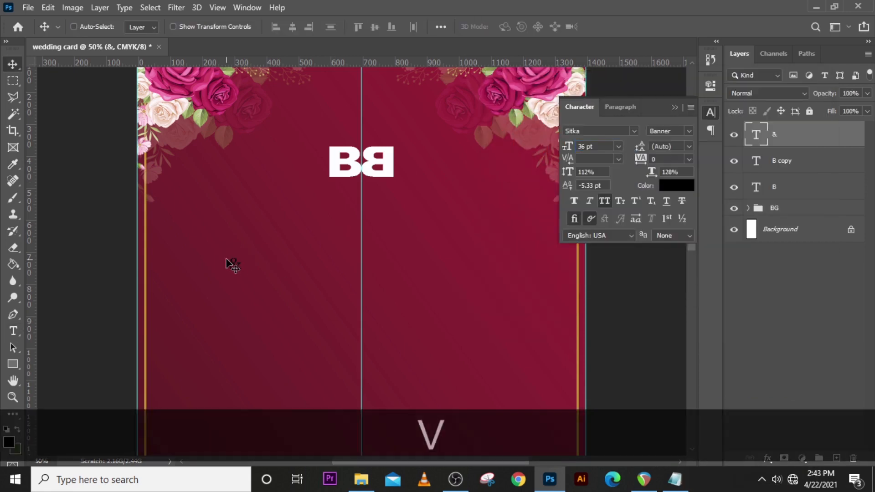
{"action": "left_click_drag", "start_coordinate": [250, 255], "coordinate": [370, 159]}
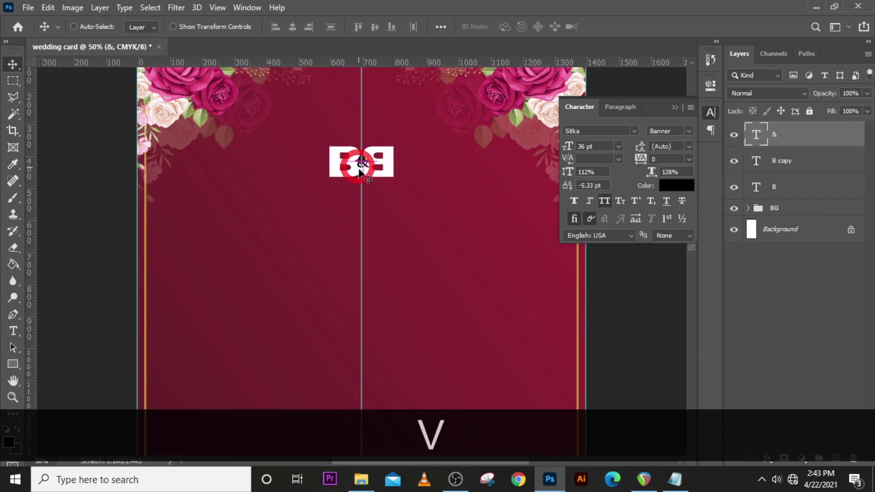
{"action": "key", "text": "Up"}
{"action": "key", "text": "Up"}
- Place the gold ornamental frame image 78 from the project folder, scaled to about 30%, around the monogram
{"action": "left_click", "coordinate": [361, 479]}
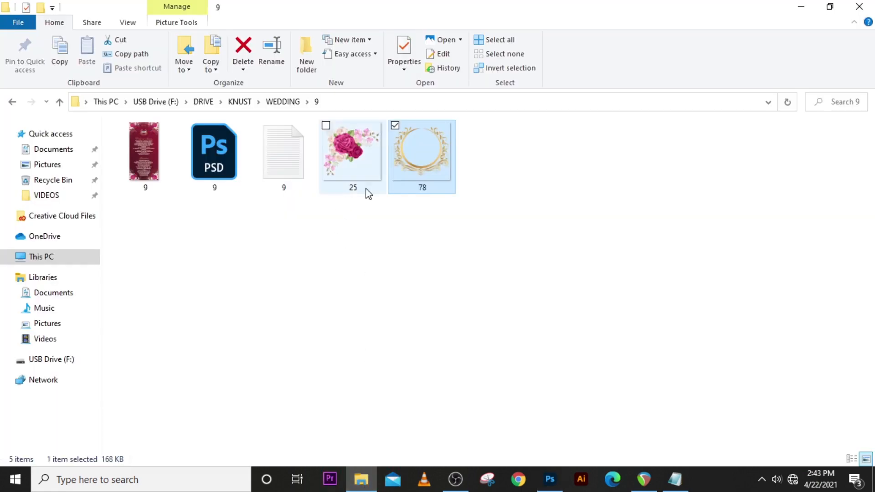
{"action": "left_click_drag", "start_coordinate": [423, 183], "coordinate": [406, 283]}
{"action": "key", "text": "ctrl+minus"}
{"action": "left_click_drag", "start_coordinate": [512, 413], "coordinate": [408, 308]}
{"action": "left_click_drag", "start_coordinate": [378, 267], "coordinate": [380, 206]}
{"action": "key", "text": "Up"}
{"action": "key", "text": "Up"}
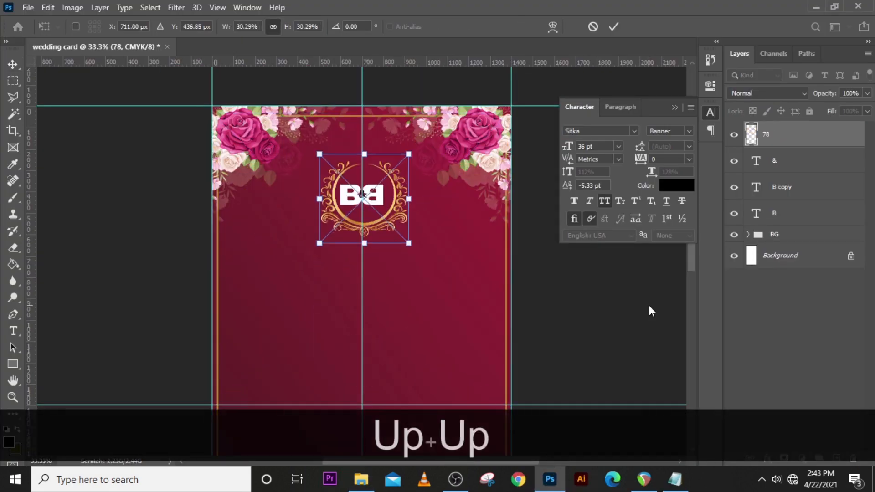
{"action": "key", "text": "Return"}
- Group the gold frame, the "&" and both B layers, and name the group LOGO
{"action": "left_click", "coordinate": [798, 213], "text": "shift"}
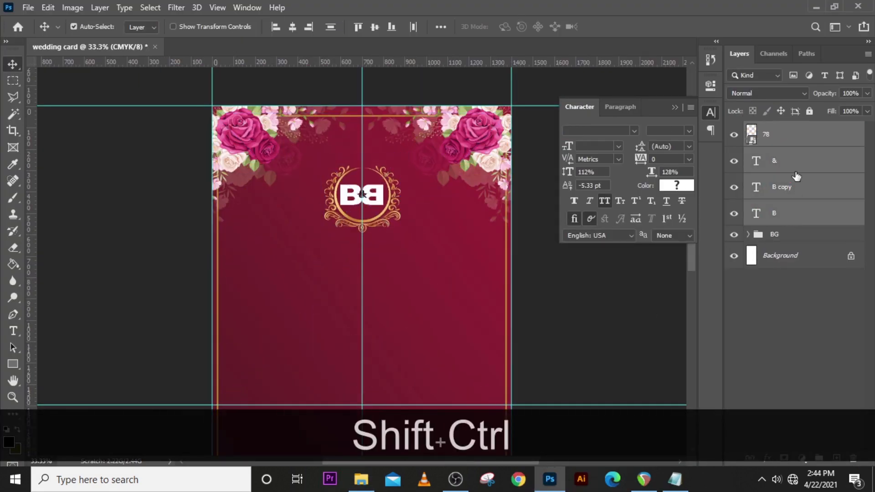
{"action": "key", "text": "ctrl+shift+g"}
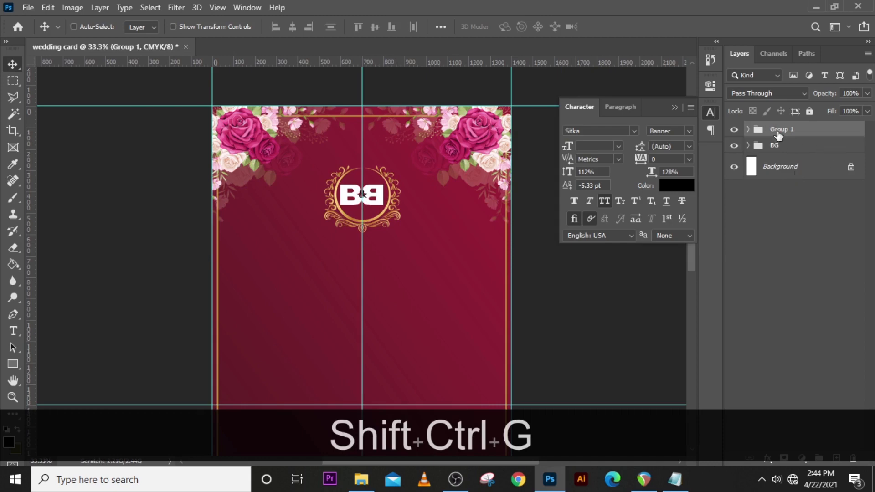
{"action": "double_click", "coordinate": [777, 131]}
{"action": "type", "text": "LOGO"}
{"action": "key", "text": "Return"}
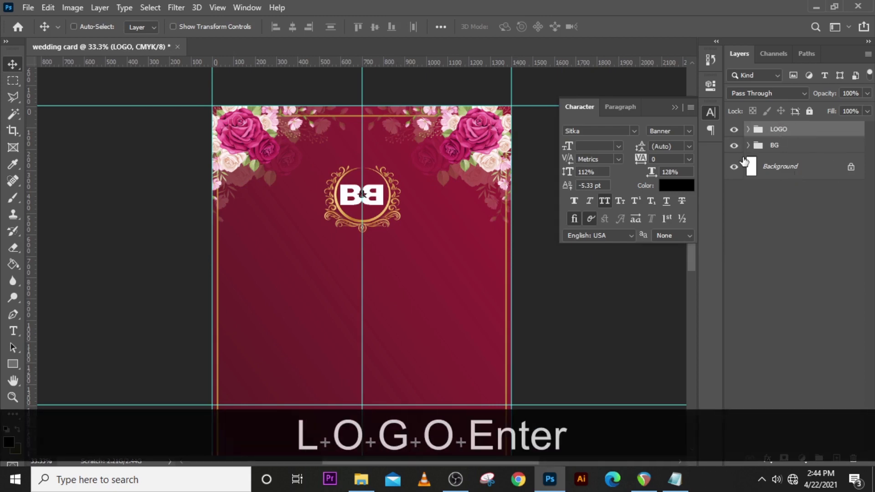
- Hide the guides and add a text layer below the logo with "Order of Service" copied from the Notepad file 9
{"action": "key", "text": "ctrl+0"}
{"action": "key", "text": "ctrl+;"}
{"action": "key", "text": "t"}
{"action": "left_click", "coordinate": [310, 194]}
{"action": "left_click", "coordinate": [675, 477]}
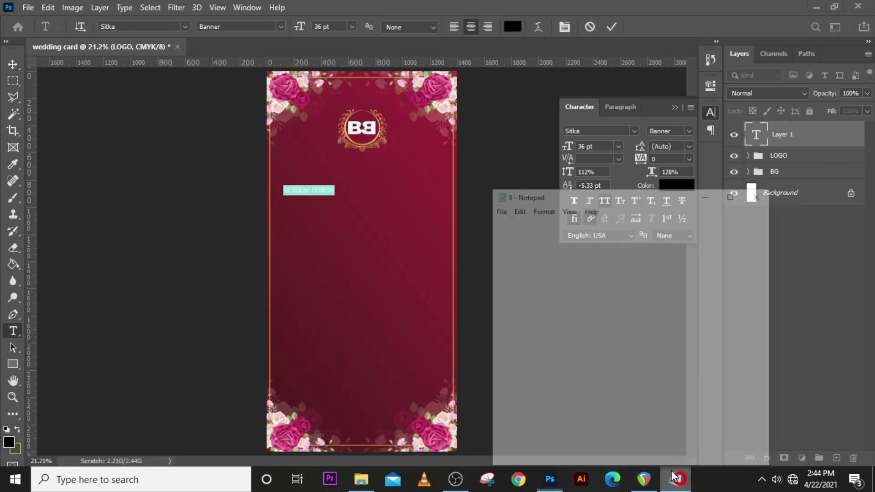
{"action": "left_click_drag", "start_coordinate": [464, 213], "coordinate": [549, 210]}
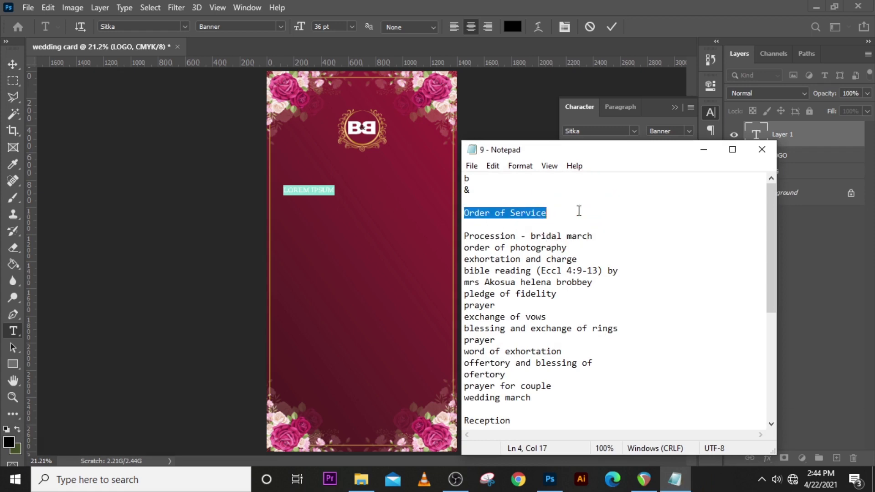
{"action": "key", "text": "ctrl+c"}
{"action": "left_click", "coordinate": [439, 131]}
{"action": "key", "text": "ctrl+v"}
- Format the "Order of Service" heading in Madelican Regular at 63 pt with faux italic
{"action": "left_click", "coordinate": [634, 131]}
{"action": "left_click", "coordinate": [622, 192]}
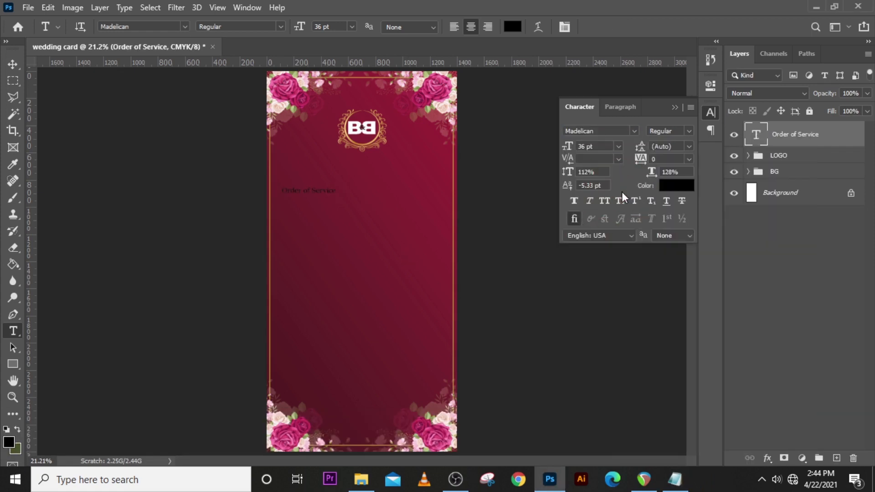
{"action": "left_click", "coordinate": [588, 145]}
{"action": "type", "text": "63"}
{"action": "key", "text": "Return"}
{"action": "left_click", "coordinate": [589, 201]}
- Show the guides and centre the "Order of Service" heading on the vertical guide beneath the logo
{"action": "key", "text": "ctrl+h"}
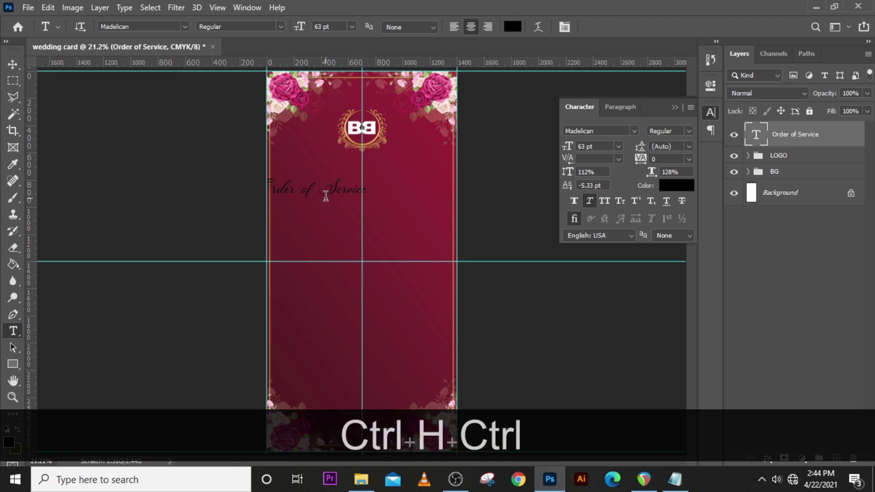
{"action": "key", "text": "ctrl+equal"}
{"action": "key", "text": "ctrl+equal"}
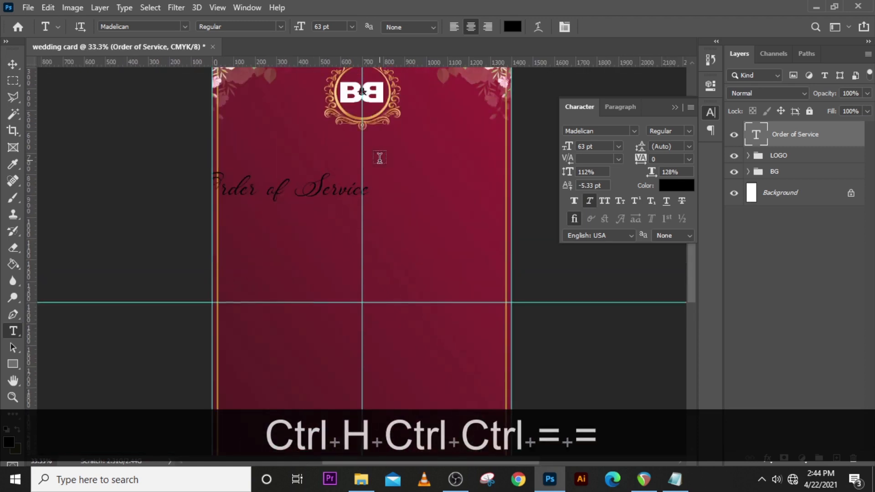
{"action": "scroll", "coordinate": [380, 158], "scroll_direction": "up", "scroll_amount": 2}
{"action": "key", "text": "v"}
{"action": "left_click_drag", "start_coordinate": [263, 231], "coordinate": [358, 210]}
{"action": "key", "text": "ctrl+t"}
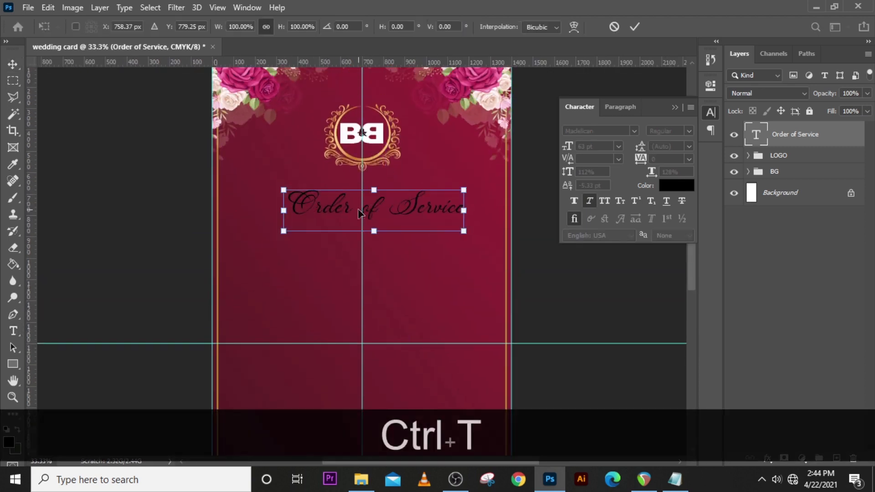
{"action": "key", "text": "shift+Left"}
{"action": "key", "text": "shift+Left"}
{"action": "key", "text": "shift+Left"}
{"action": "key", "text": "shift+Left"}
{"action": "key", "text": "shift+Left"}
{"action": "key", "text": "Right"}
{"action": "key", "text": "Return"}
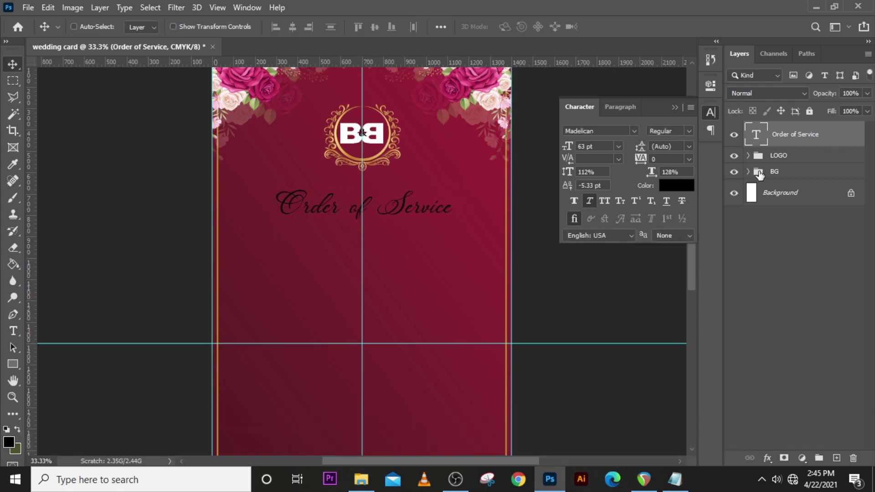
- Add a Gradient Overlay to the "Order of Service" heading and set the gradient's darker gold stop to C6913B
{"action": "double_click", "coordinate": [761, 141]}
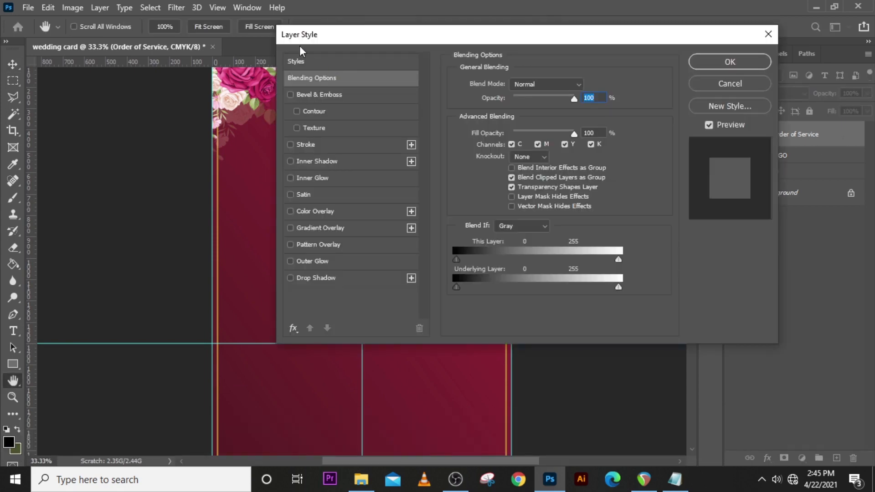
{"action": "left_click", "coordinate": [313, 228]}
{"action": "left_click", "coordinate": [521, 114]}
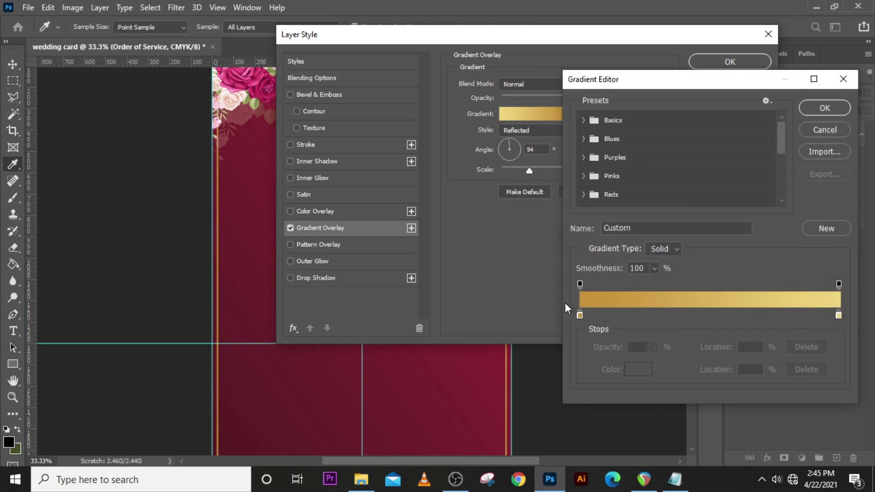
{"action": "double_click", "coordinate": [580, 315]}
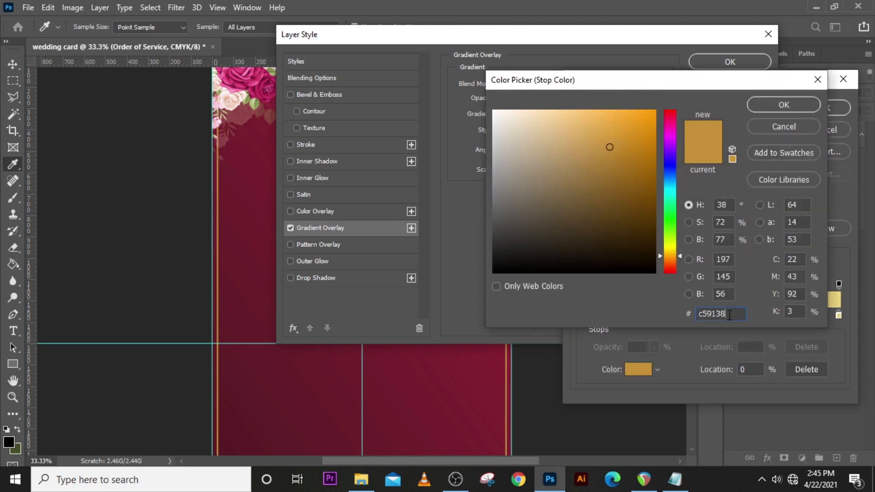
{"action": "key", "text": "Delete"}
{"action": "type", "text": "C"}
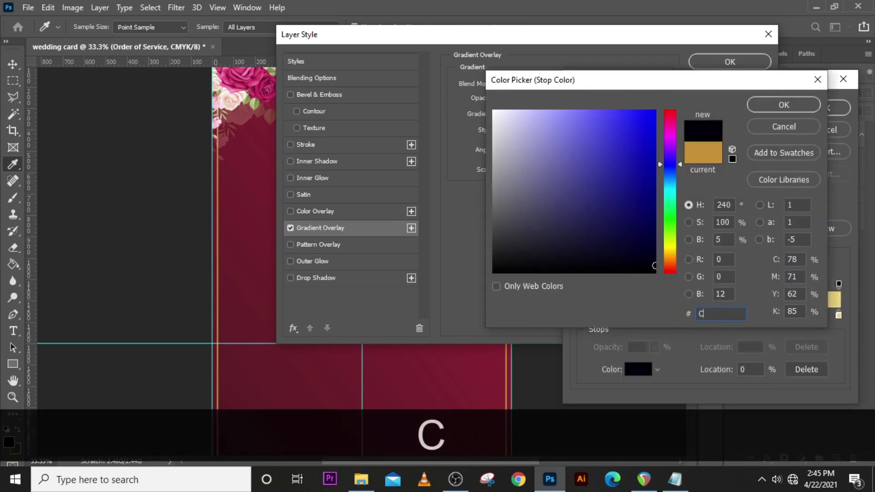
{"action": "type", "text": "6913B"}
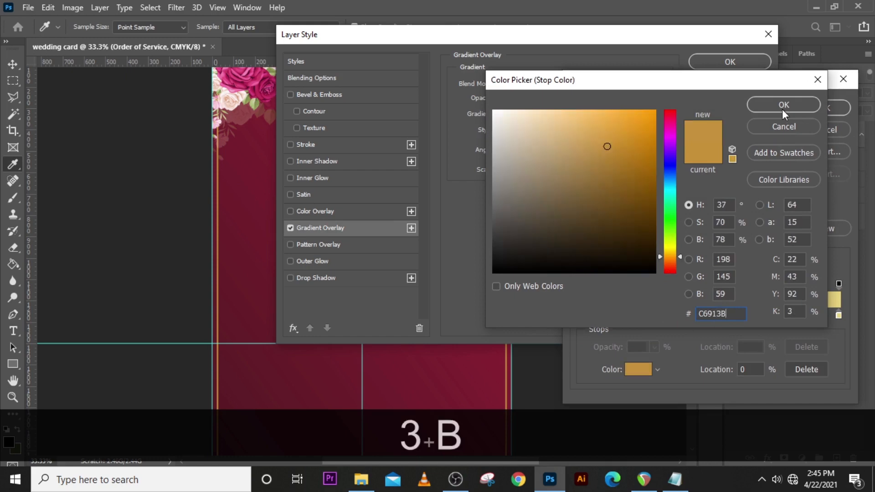
{"action": "left_click", "coordinate": [783, 105]}
- Set the gradient's light gold stop to EED57E and apply the overlay to the "Order of Service" heading
{"action": "double_click", "coordinate": [838, 315]}
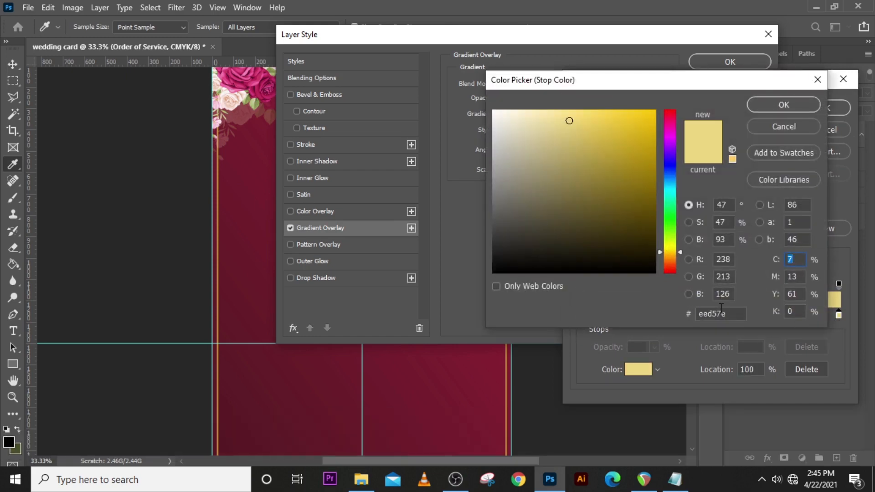
{"action": "type", "text": "EED"}
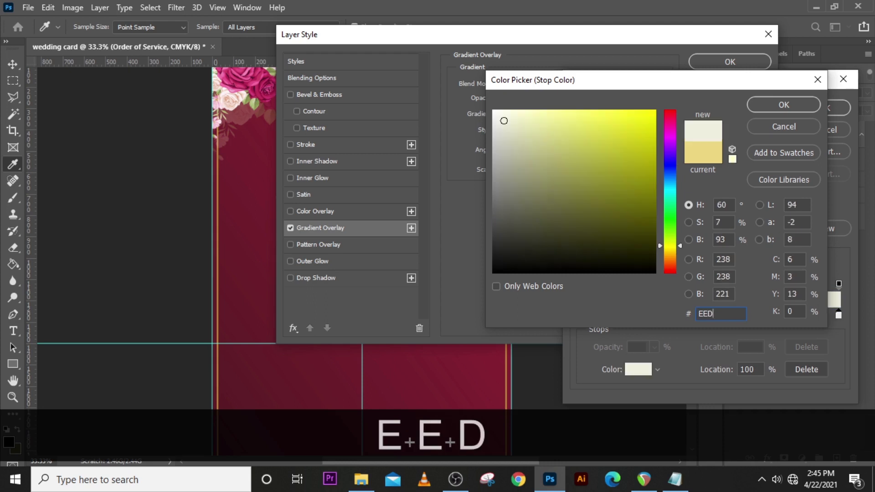
{"action": "type", "text": "57E"}
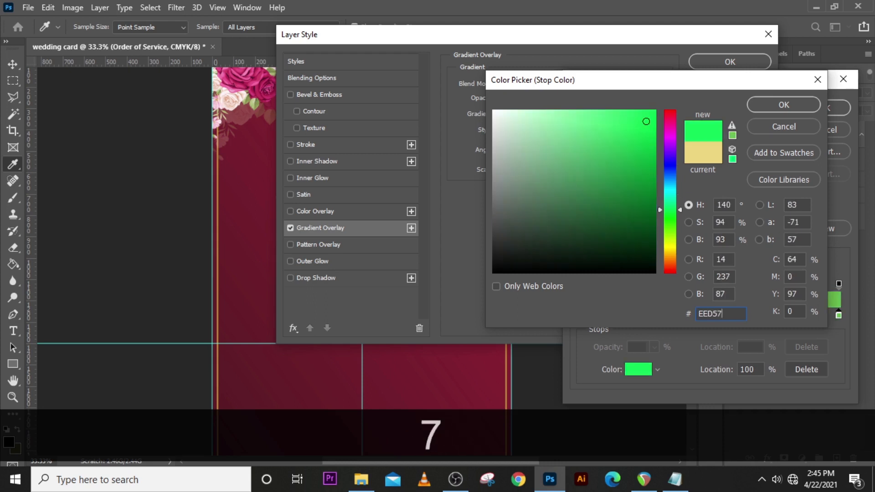
{"action": "left_click", "coordinate": [796, 106]}
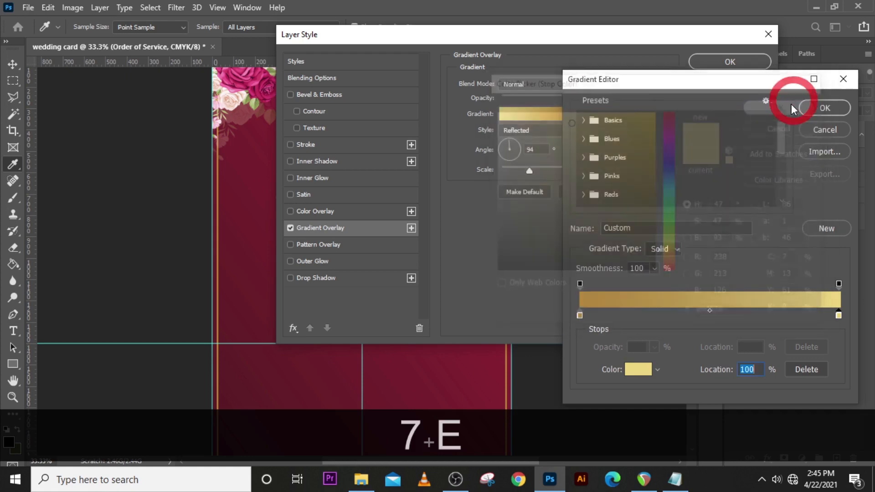
{"action": "left_click", "coordinate": [835, 108]}
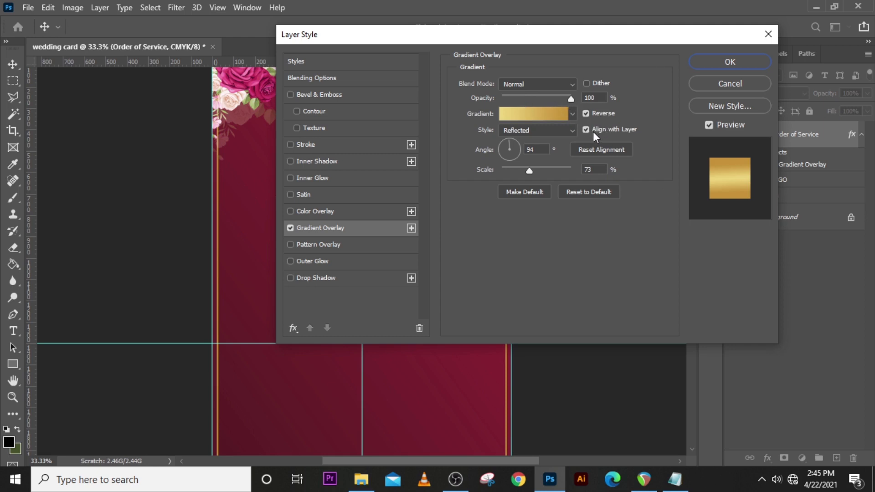
{"action": "double_click", "coordinate": [528, 150]}
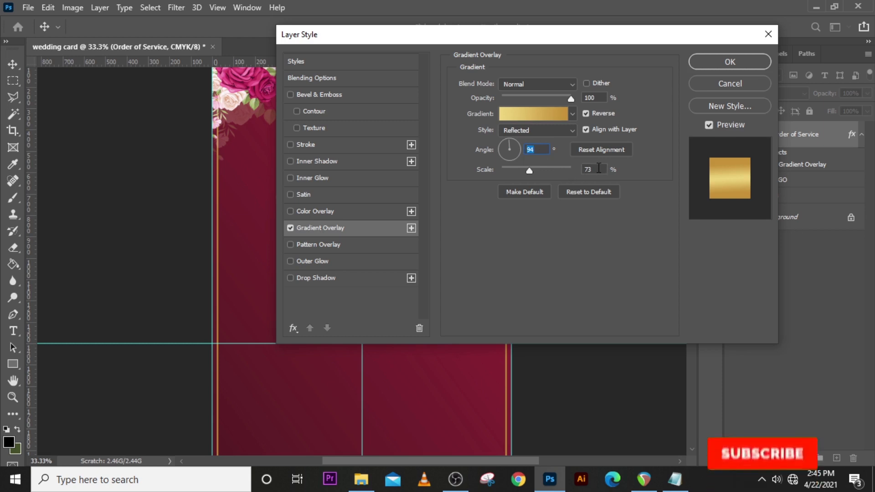
{"action": "left_click", "coordinate": [740, 61]}
- Add a text layer below the heading with the lines from "Procession - bridal march" to "wedding march" copied from the Notepad file 9
{"action": "key", "text": "t"}
{"action": "left_click", "coordinate": [332, 263]}
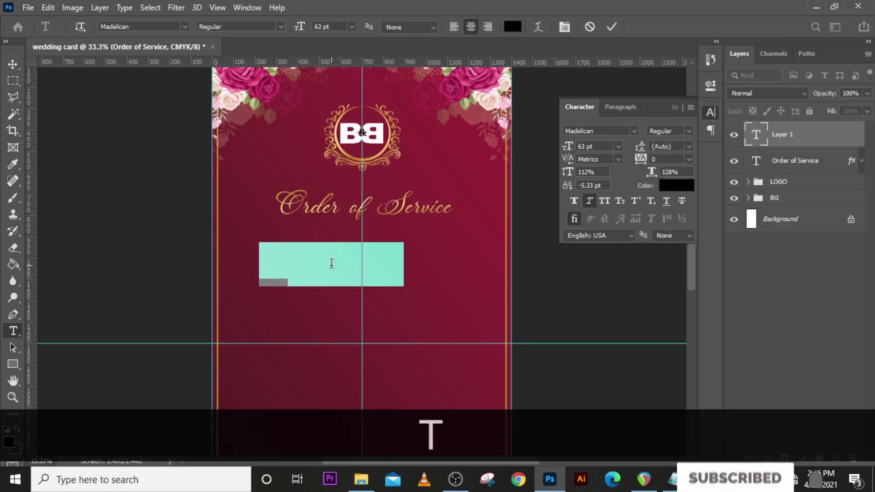
{"action": "left_click", "coordinate": [675, 479]}
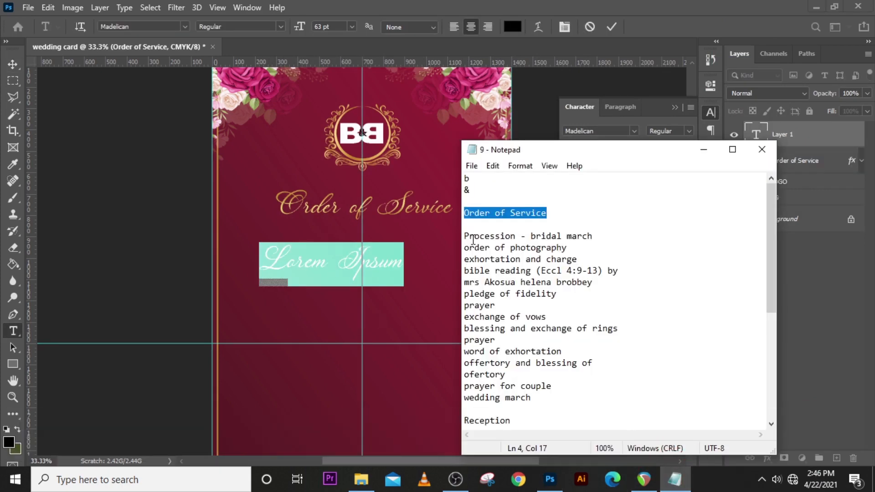
{"action": "left_click_drag", "start_coordinate": [466, 236], "coordinate": [531, 398]}
{"action": "key", "text": "ctrl+c"}
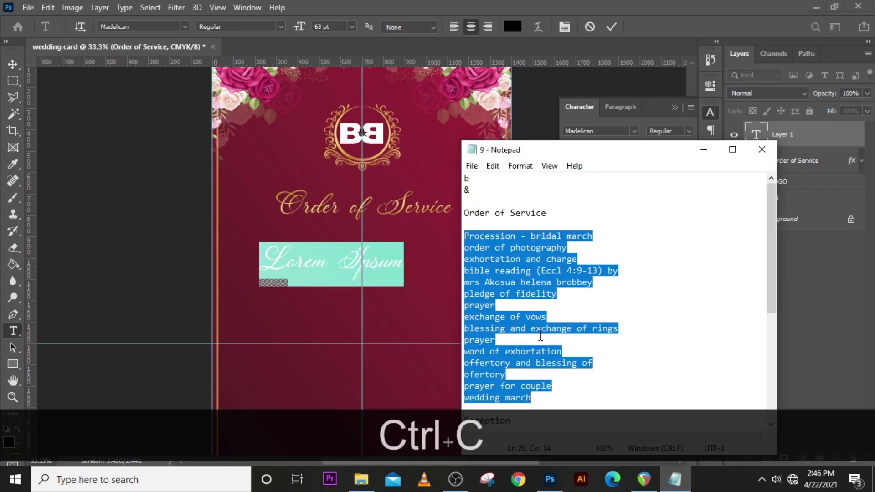
{"action": "left_click", "coordinate": [392, 21]}
{"action": "key", "text": "ctrl+v"}
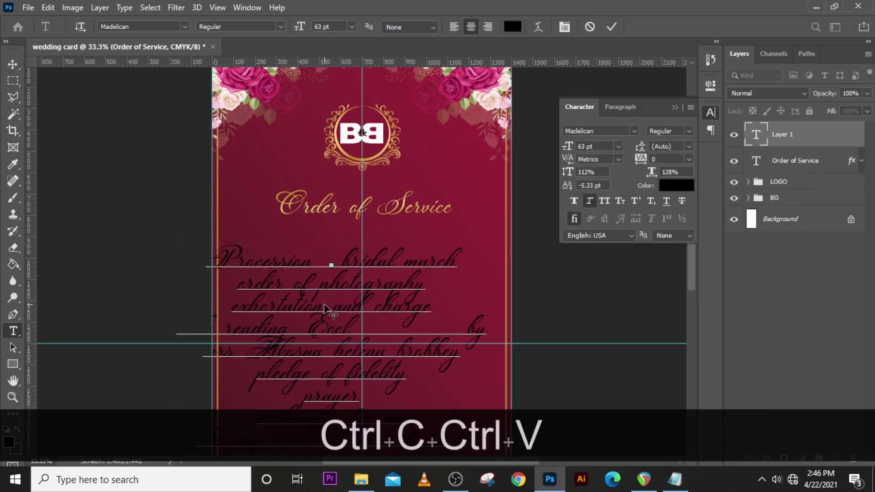
{"action": "left_click", "coordinate": [823, 132]}
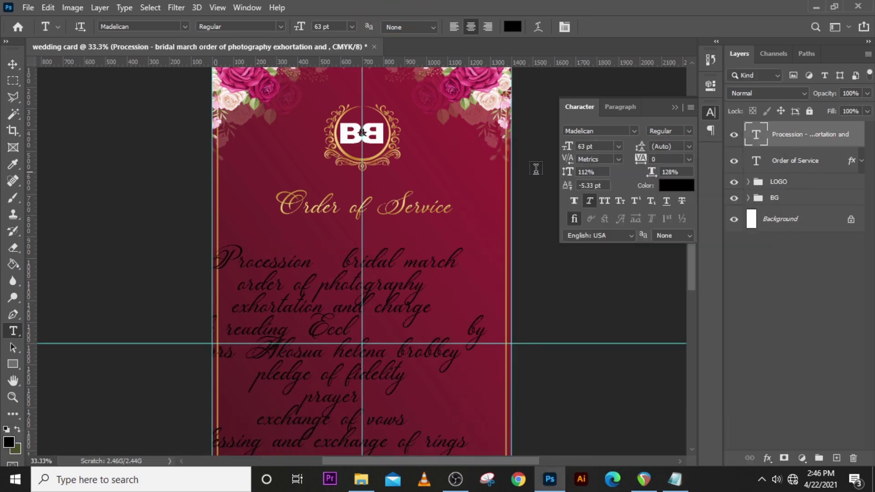
- Change the text colour of the order-of-service list to white
{"action": "left_click", "coordinate": [673, 108]}
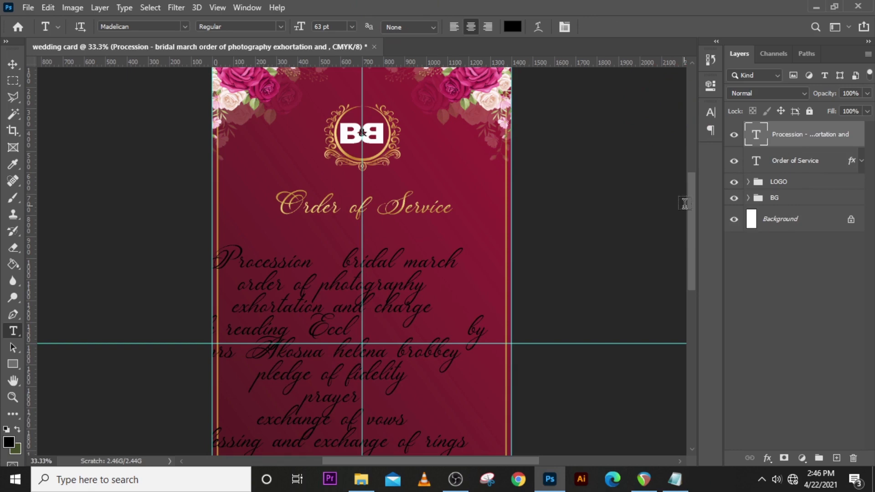
{"action": "left_click_drag", "start_coordinate": [691, 209], "coordinate": [694, 236]}
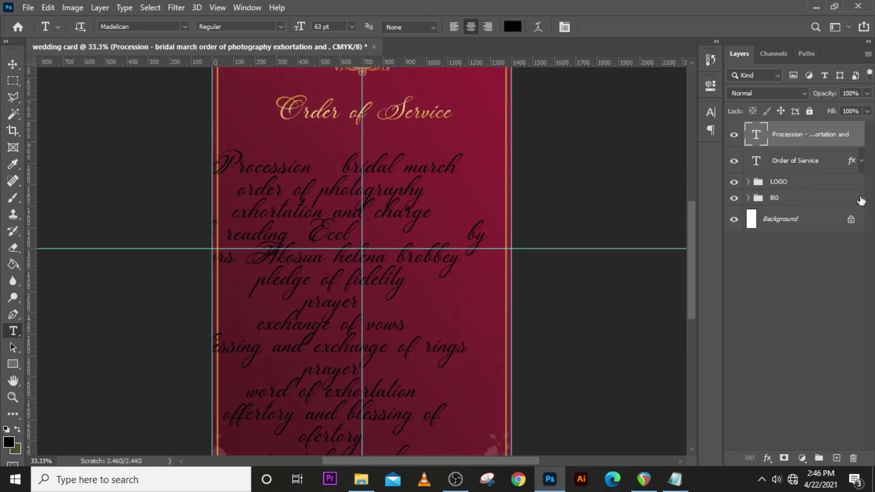
{"action": "left_click", "coordinate": [710, 113]}
{"action": "left_click", "coordinate": [672, 187]}
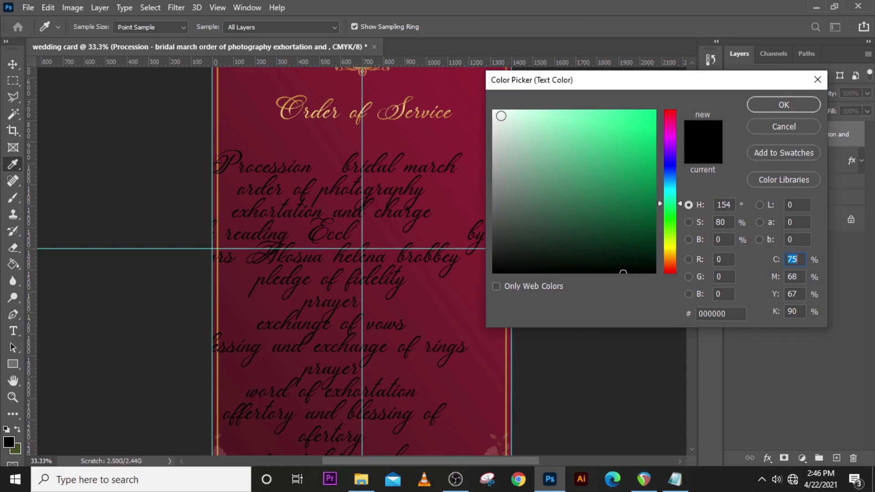
{"action": "left_click", "coordinate": [501, 115]}
{"action": "left_click", "coordinate": [775, 106]}
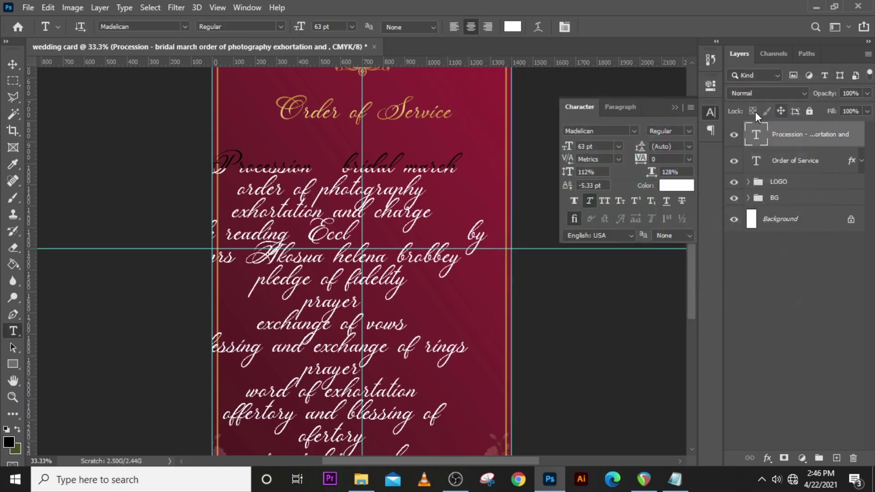
{"action": "left_click", "coordinate": [821, 134]}
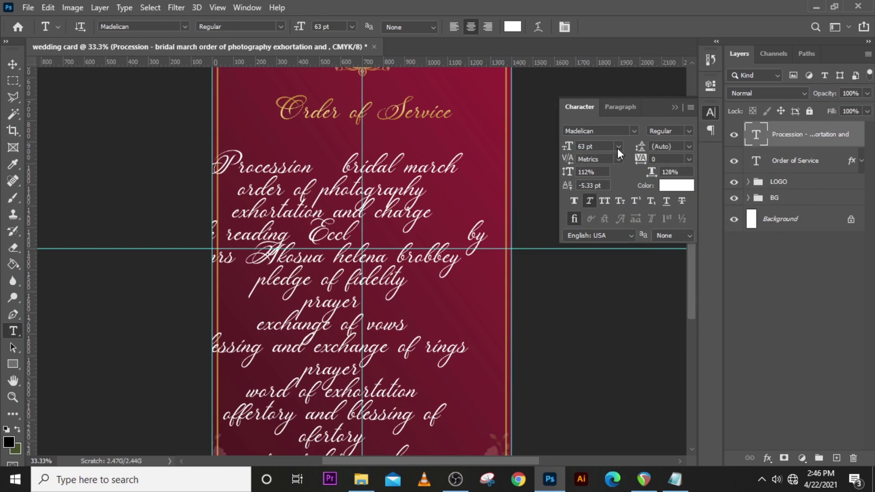
- Format the order-of-service list in Arial CE MT Black at 28 pt with all caps and no faux italic
{"action": "left_click", "coordinate": [634, 130]}
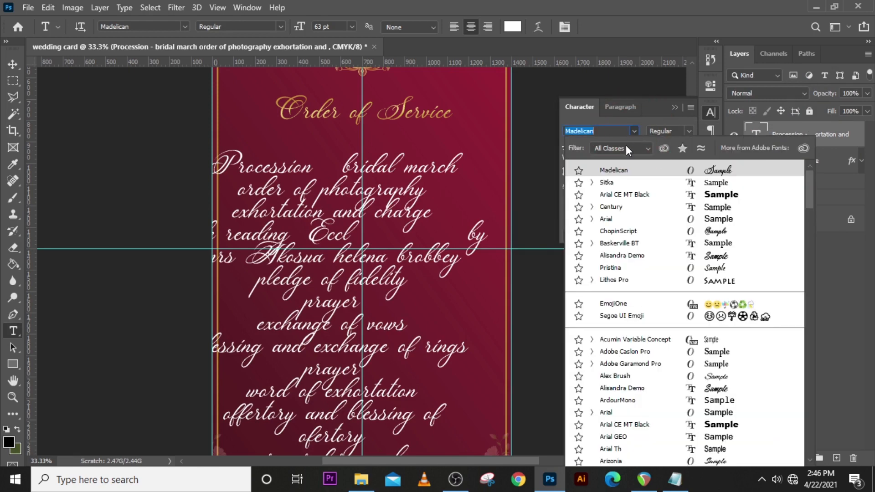
{"action": "left_click", "coordinate": [622, 194]}
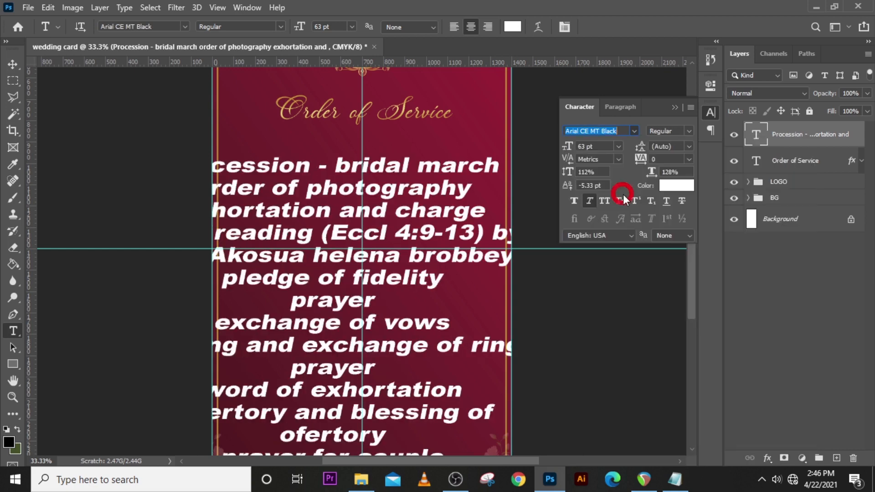
{"action": "left_click", "coordinate": [610, 202]}
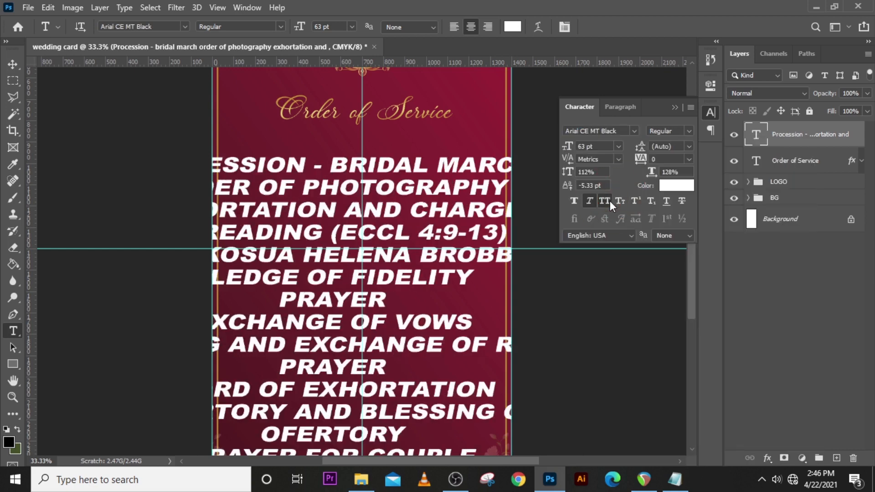
{"action": "left_click", "coordinate": [589, 201]}
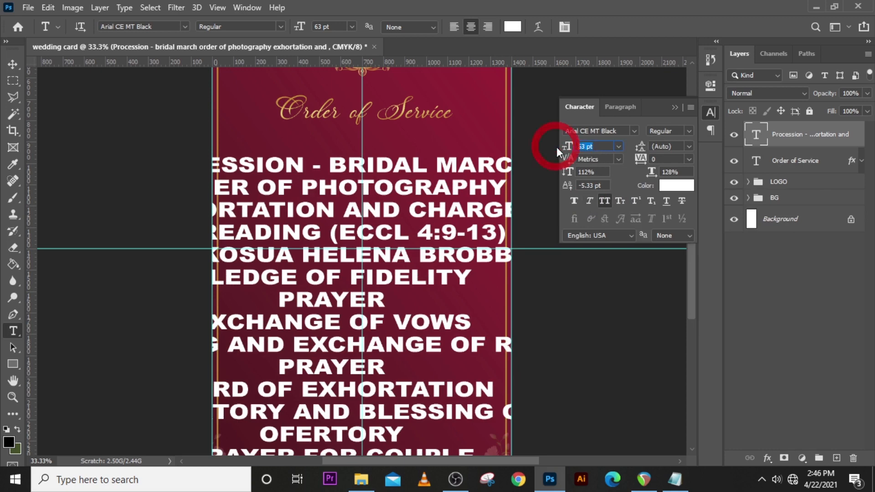
{"action": "type", "text": "28"}
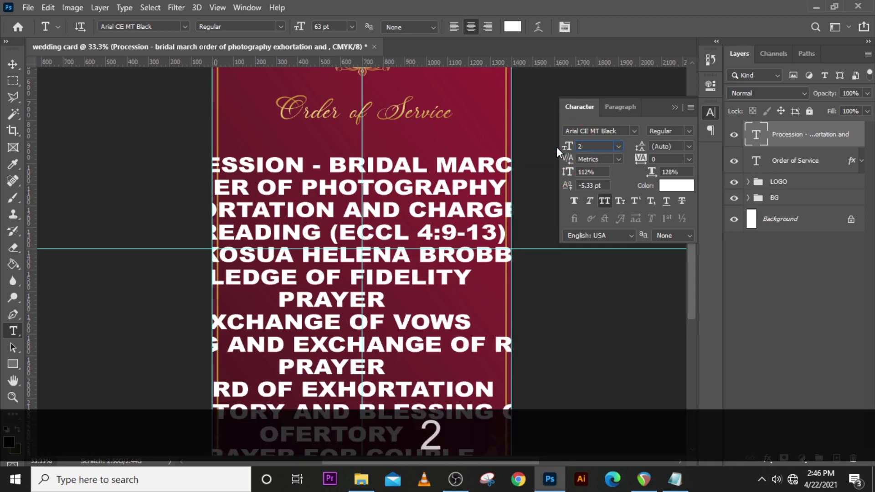
{"action": "key", "text": "Return"}
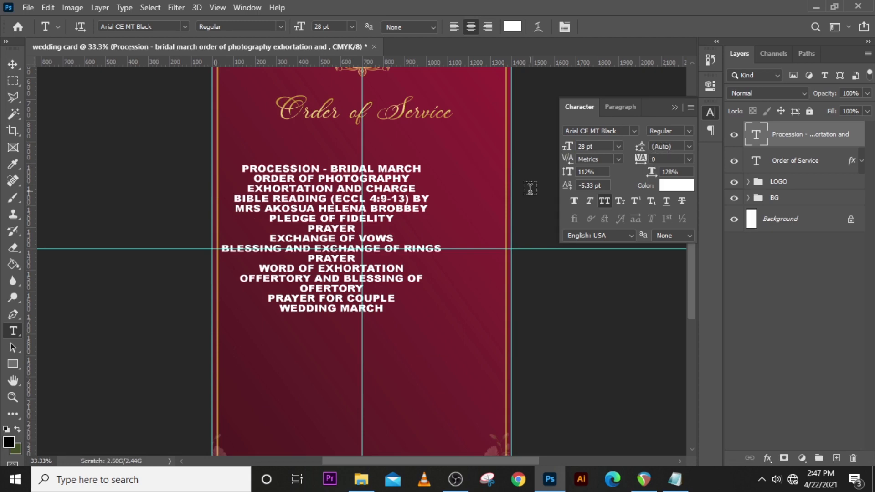
- Centre the order-of-service list on the vertical guide and nudge it slightly upwards
{"action": "key", "text": "ctrl+t"}
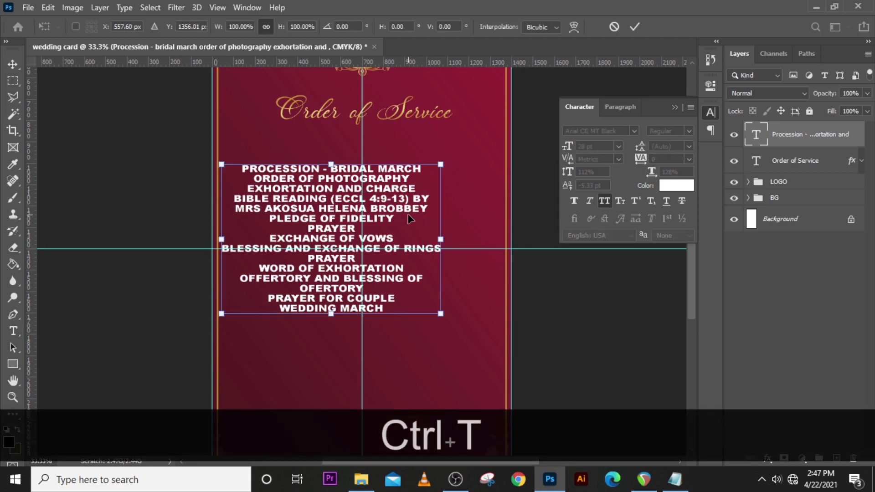
{"action": "left_click_drag", "start_coordinate": [411, 219], "coordinate": [445, 219]}
{"action": "key", "text": "Return"}
{"action": "key", "text": "Up"}
{"action": "key", "text": "Up"}
- Nudge the "Order of Service" heading down so it sits closer to the list below it
{"action": "key", "text": "ctrl+0"}
{"action": "left_click", "coordinate": [784, 162]}
{"action": "key", "text": "v"}
{"action": "key", "text": "Down"}
{"action": "key", "text": "Down"}
{"action": "key", "text": "Down"}
{"action": "key", "text": "Down"}
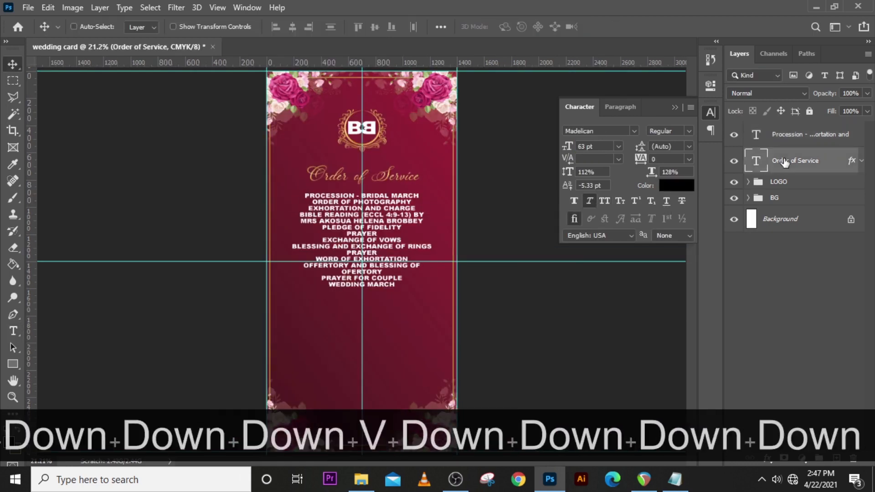
- Group the heading and list text layers and name the group ORDER OF SERVICE
{"action": "left_click", "coordinate": [809, 134], "text": "ctrl"}
{"action": "key", "text": "ctrl+g"}
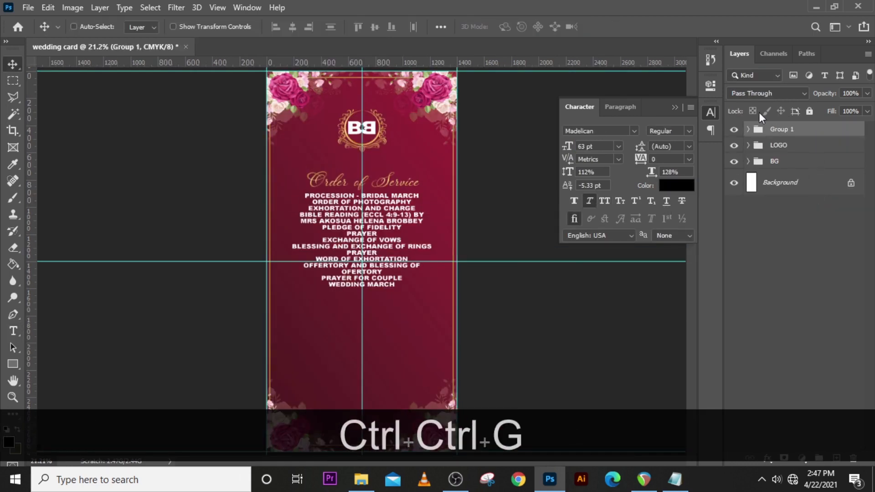
{"action": "double_click", "coordinate": [780, 130]}
{"action": "key", "text": "Caps_Lock"}
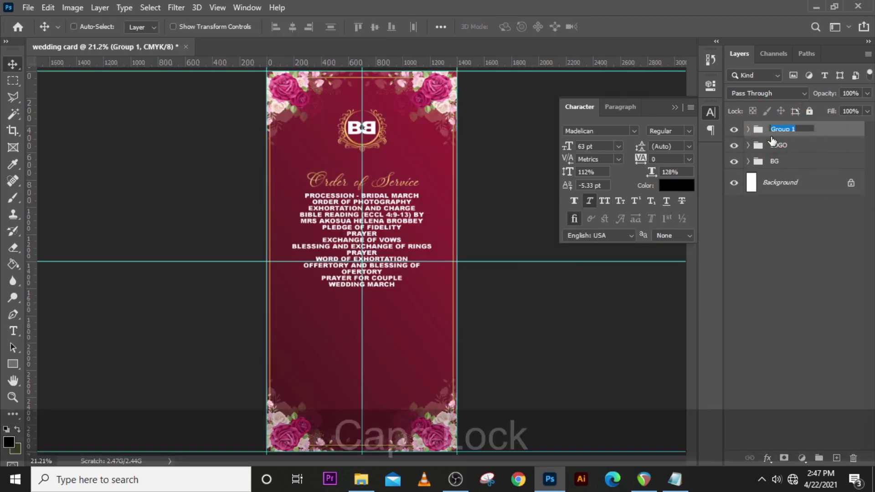
{"action": "type", "text": "ORDER OD"}
{"action": "key", "text": "BackSpace"}
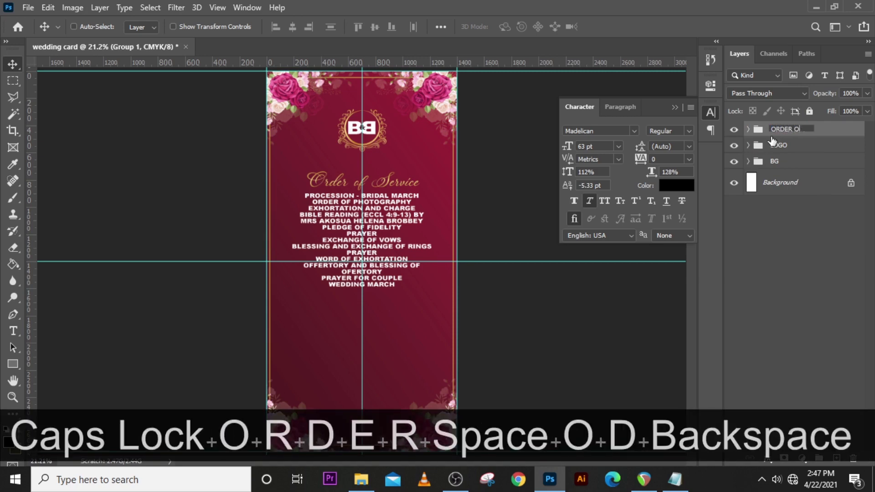
{"action": "type", "text": "F SERVIC"}
{"action": "type", "text": "E"}
{"action": "key", "text": "Return"}
- Duplicate the ORDER OF SERVICE group, place the copy directly below the original list, and rename it RECEPTION
{"action": "key", "text": "ctrl+j"}
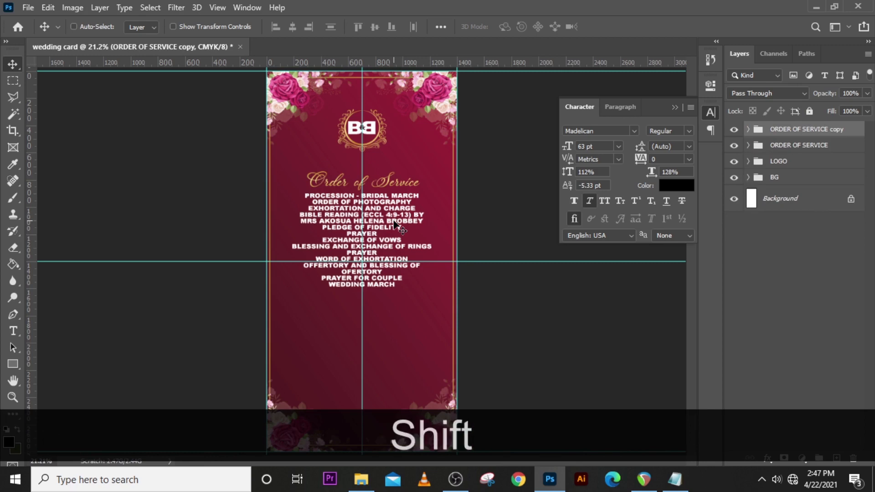
{"action": "left_click_drag", "start_coordinate": [397, 226], "coordinate": [391, 344]}
{"action": "key", "text": "ctrl+plus"}
{"action": "double_click", "coordinate": [789, 130]}
{"action": "type", "text": "R"}
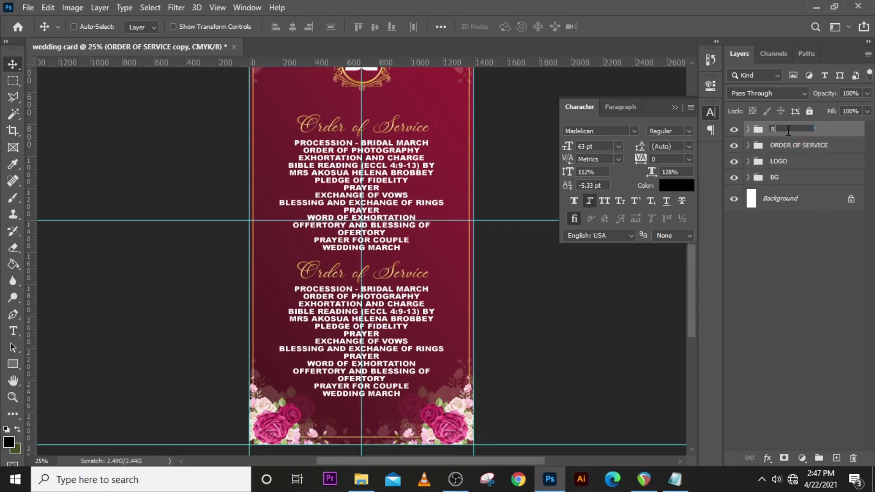
{"action": "type", "text": "ECEPTION"}
{"action": "key", "text": "Return"}
- Change the heading text in the RECEPTION group to "Reception"
{"action": "left_click", "coordinate": [747, 130]}
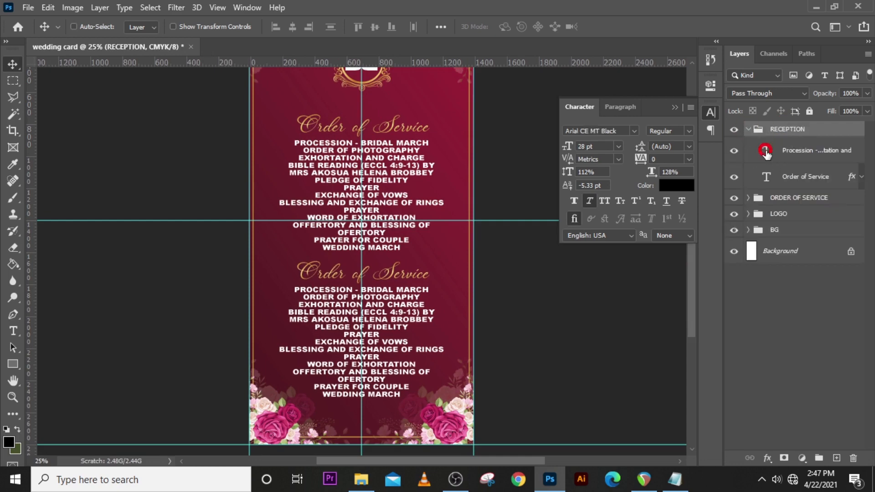
{"action": "double_click", "coordinate": [767, 180]}
{"action": "type", "text": "Rece"}
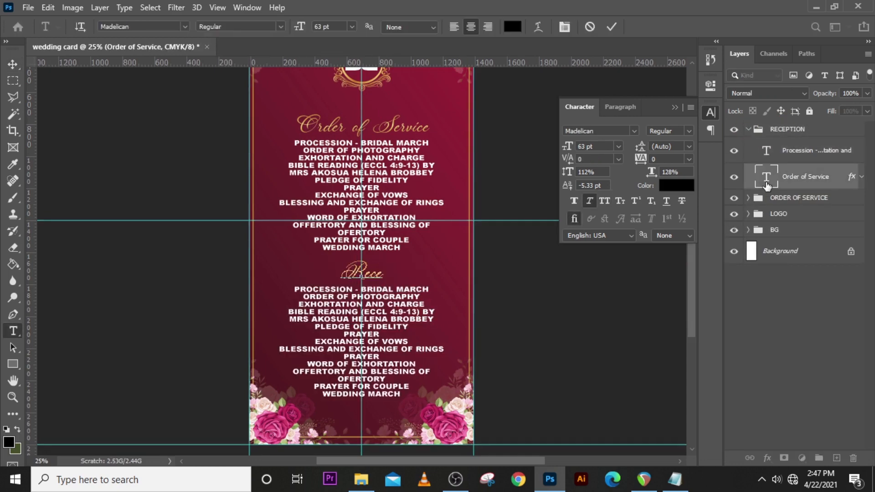
{"action": "type", "text": "ption"}
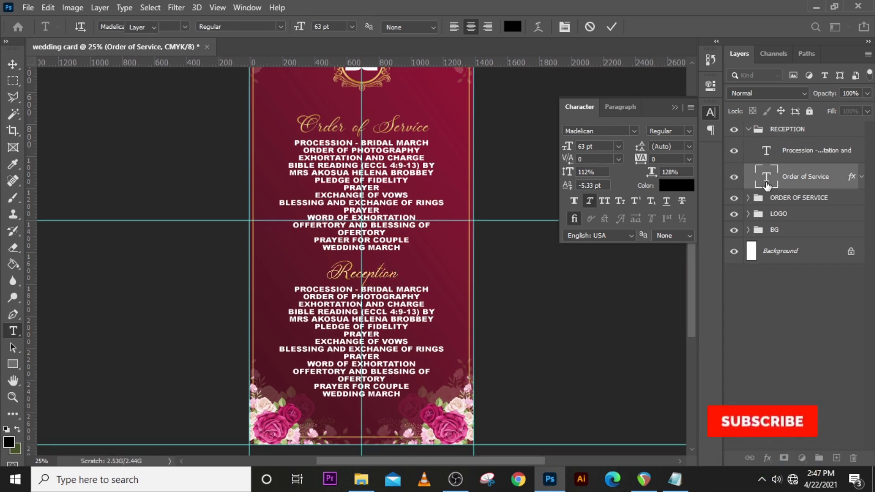
{"action": "key", "text": "ctrl+Return"}
{"action": "key", "text": "v"}
- Replace the list in the RECEPTION group with the reception programme lines from the Notepad file 9, and collapse the group
{"action": "left_click", "coordinate": [674, 480]}
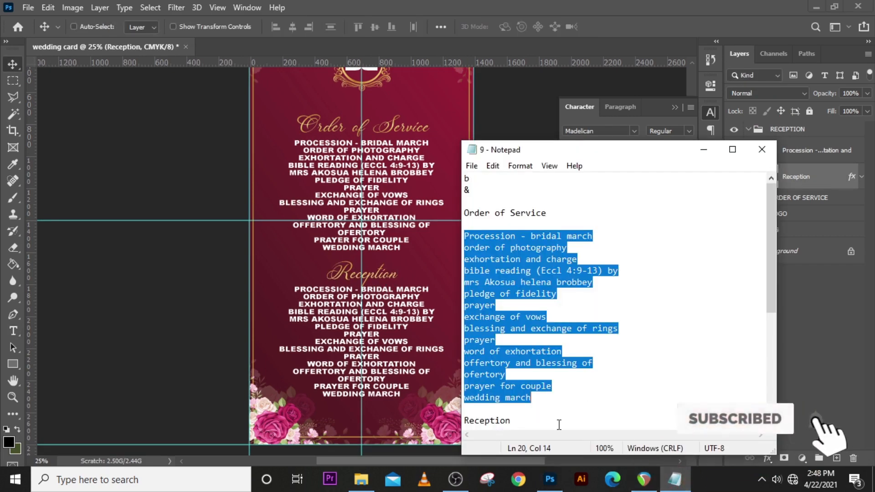
{"action": "scroll", "coordinate": [524, 342], "scroll_direction": "down", "scroll_amount": 5}
{"action": "left_click_drag", "start_coordinate": [464, 236], "coordinate": [536, 421]}
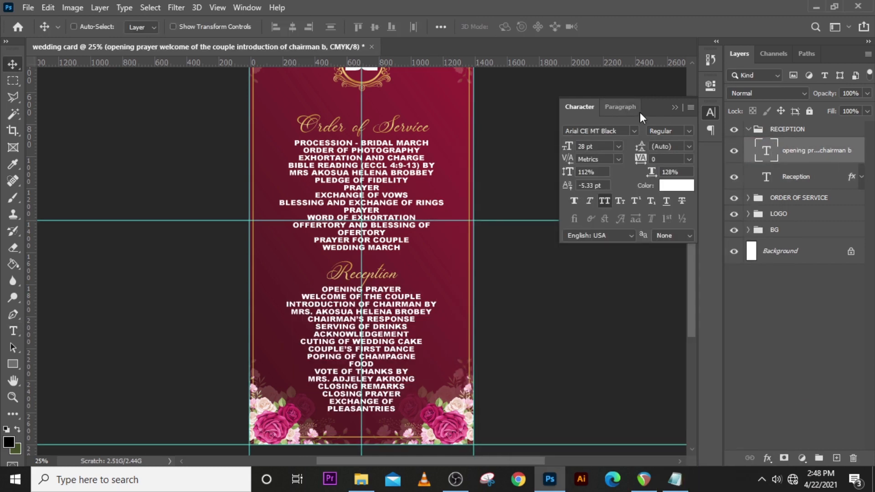
{"action": "left_click", "coordinate": [674, 108]}
{"action": "left_click", "coordinate": [748, 129]}
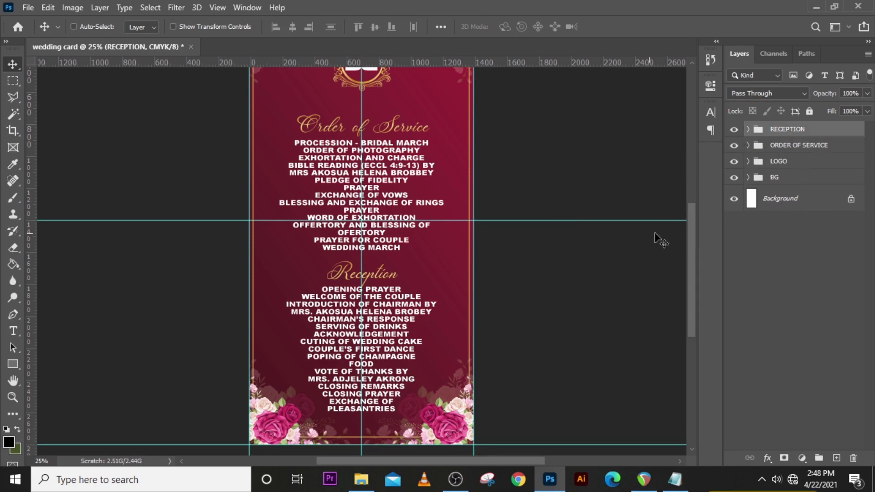